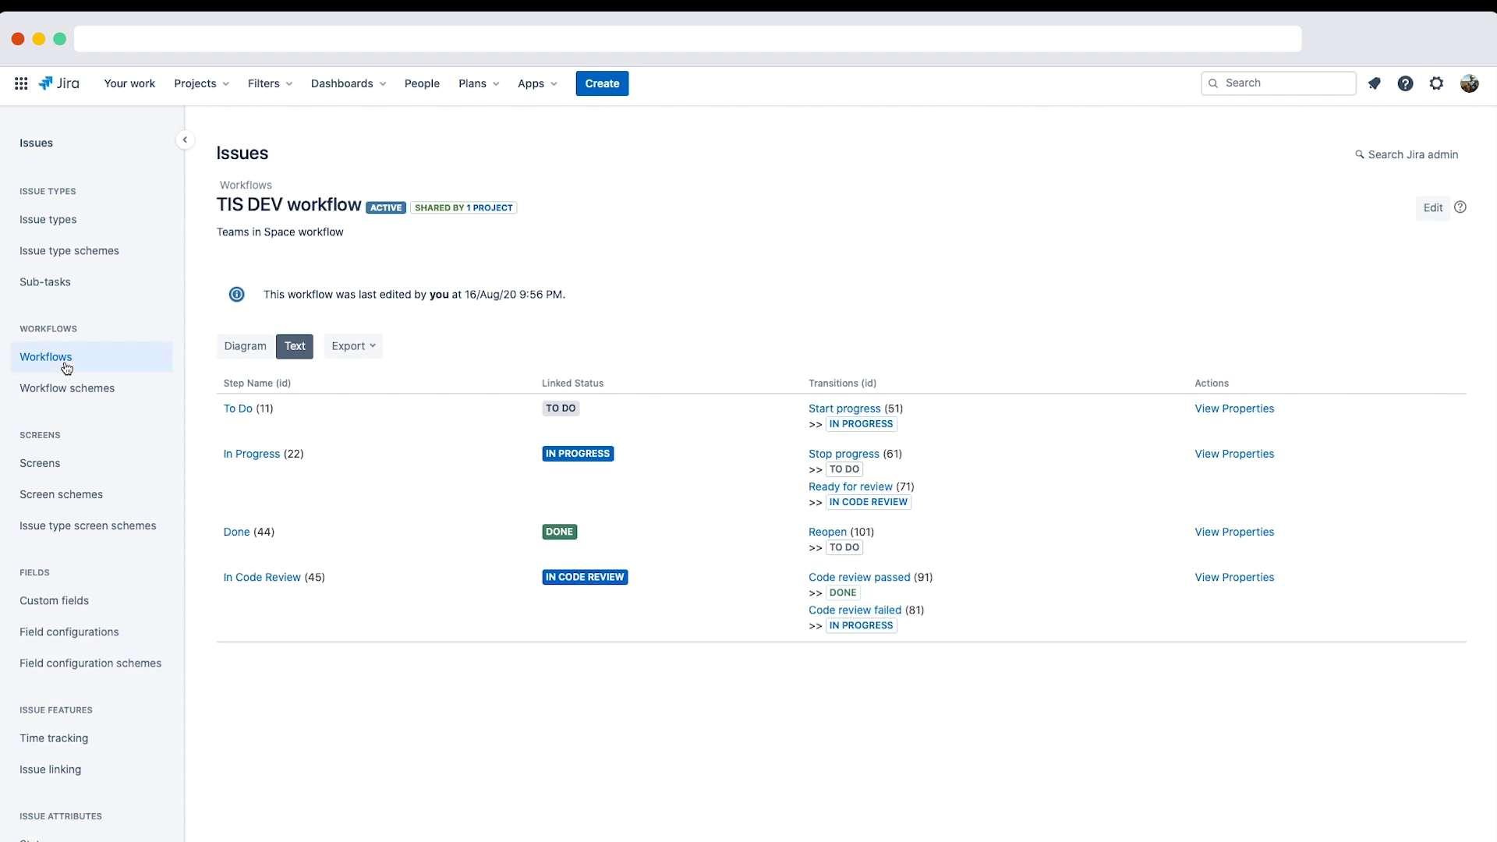
Step: List all workflows with the Inactive section expanded, down to Scrum Software Simplified Workflow
click(66, 367)
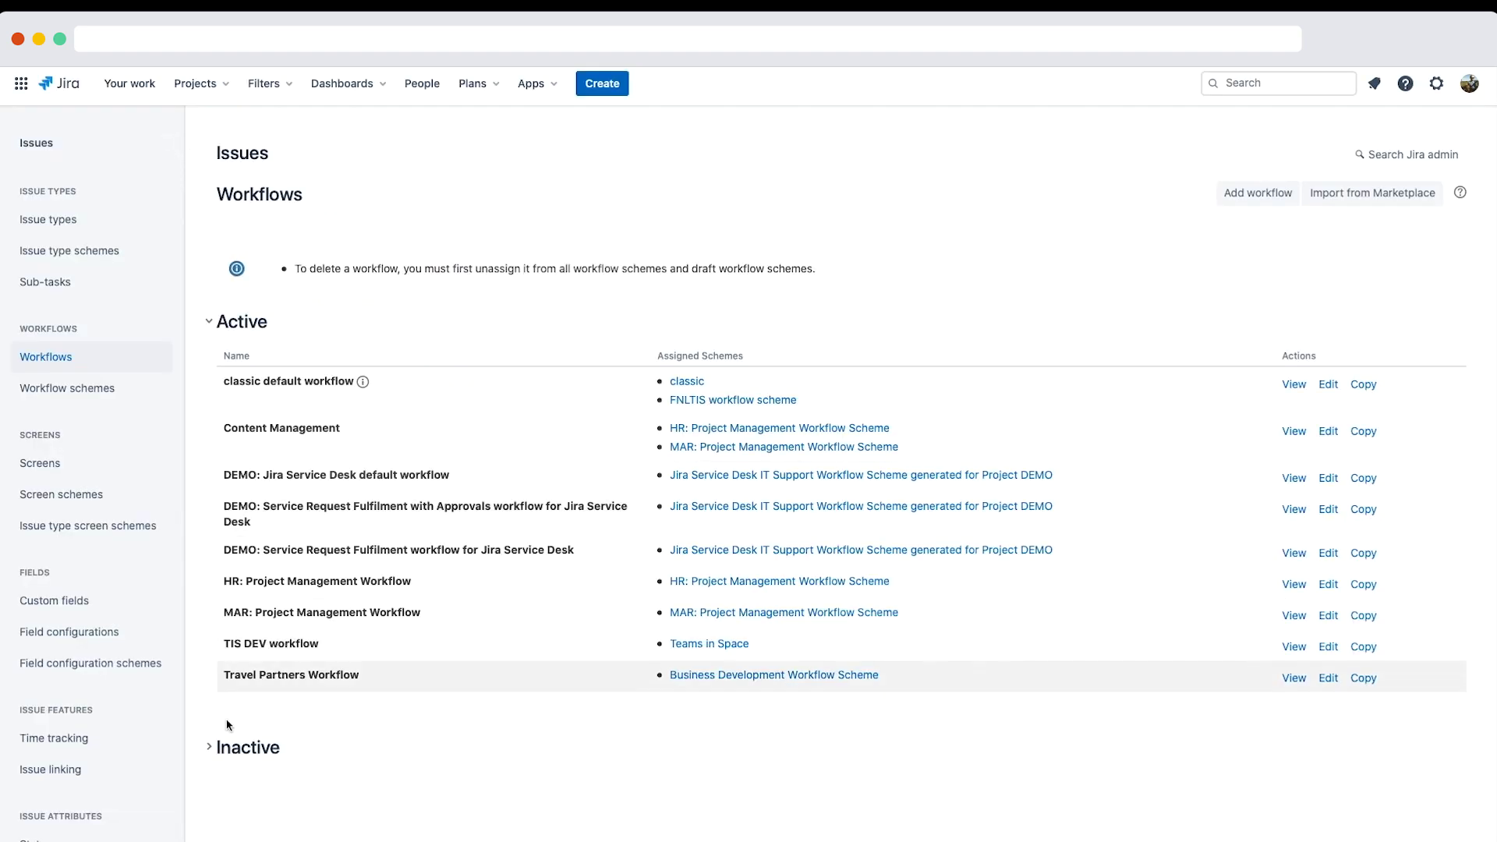
click(211, 748)
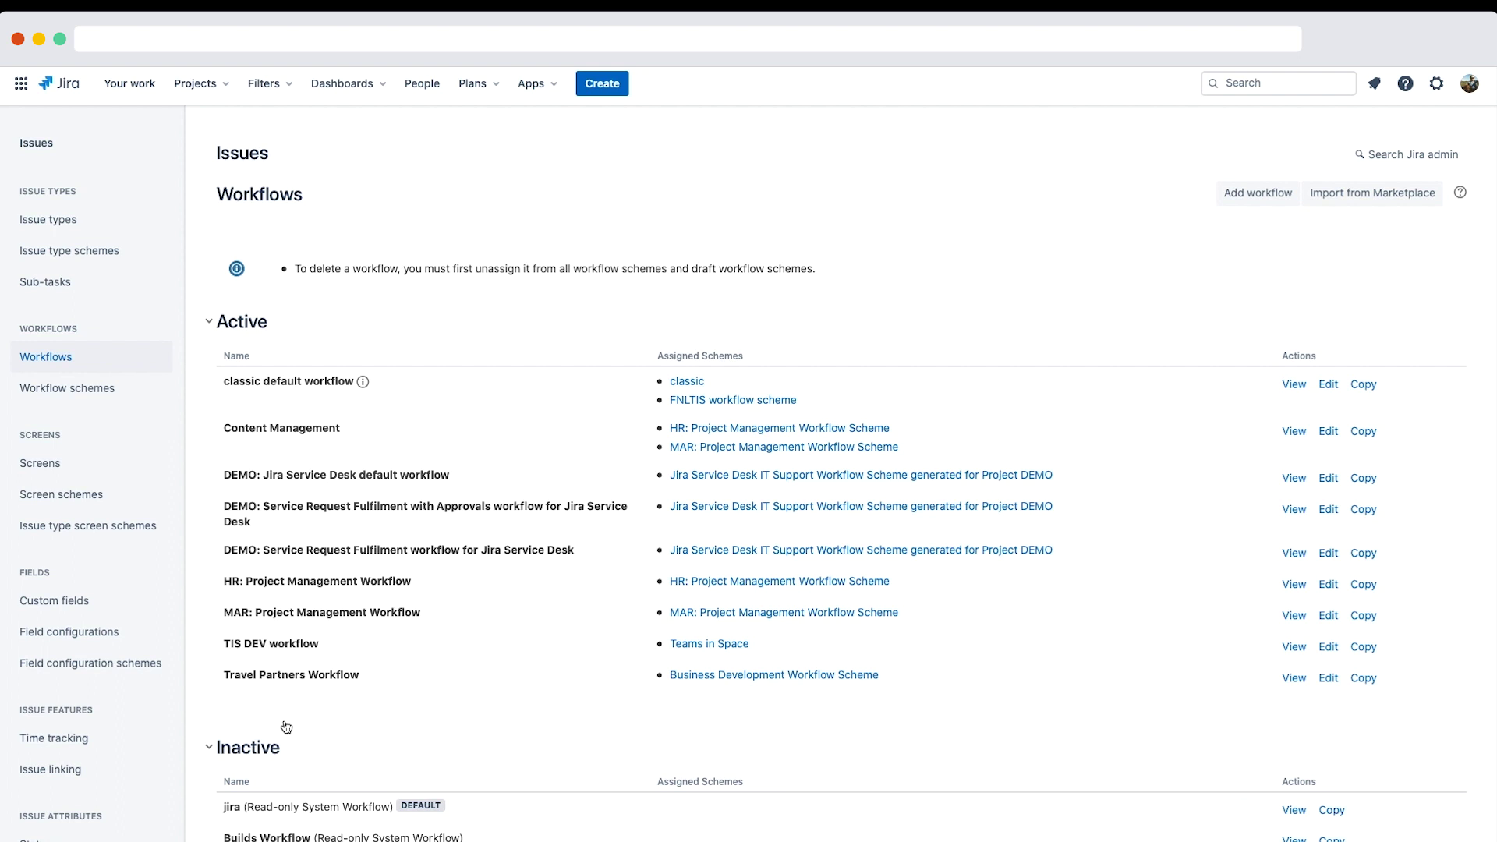
scroll(309, 721, down, 5)
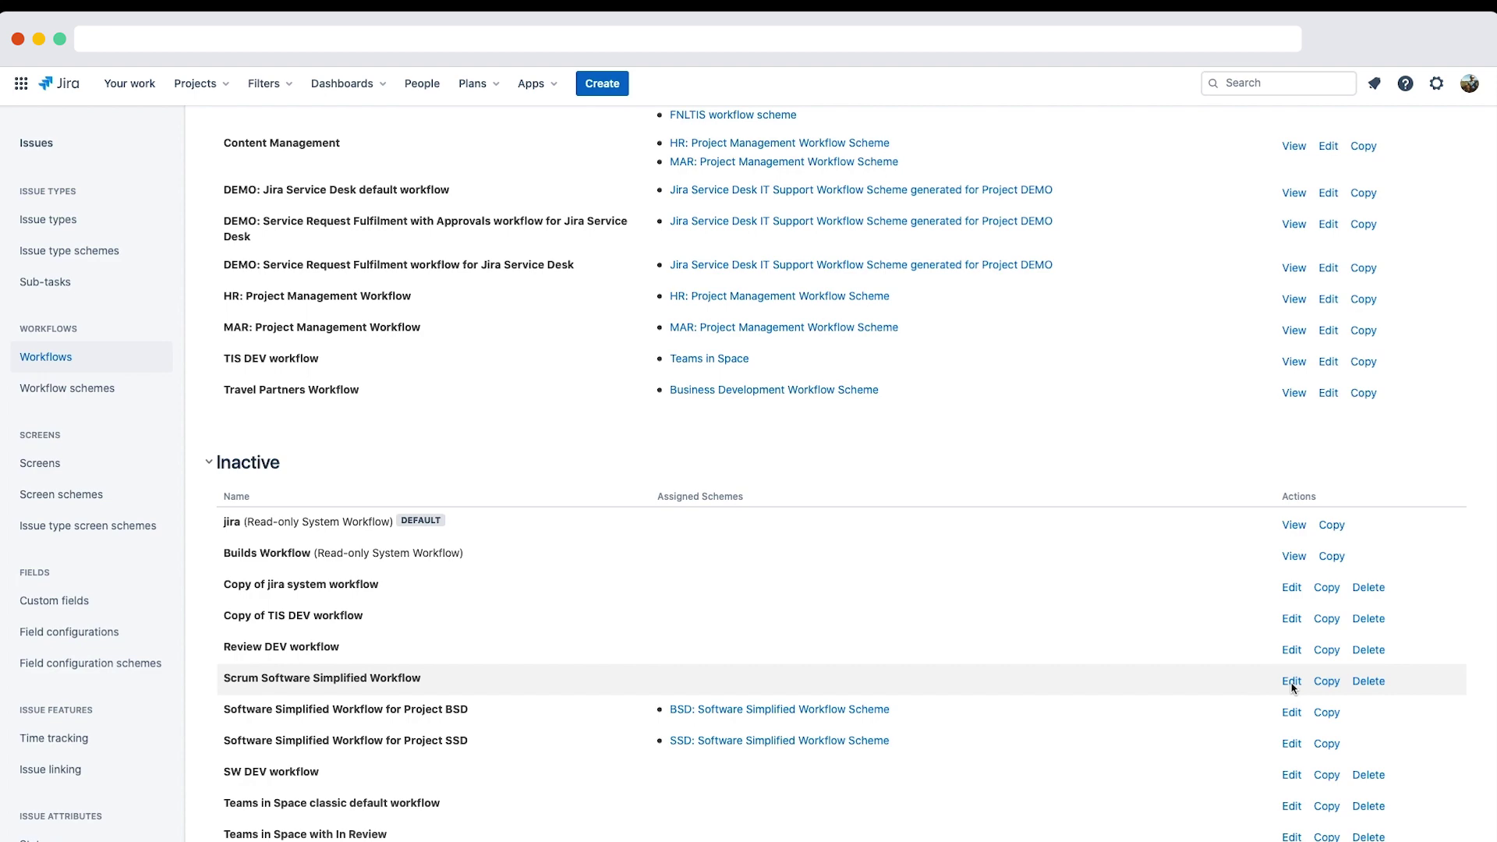
Step: Edit Scrum Software Simplified Workflow and show it as a To Do / In Progress / Done diagram
click(1291, 681)
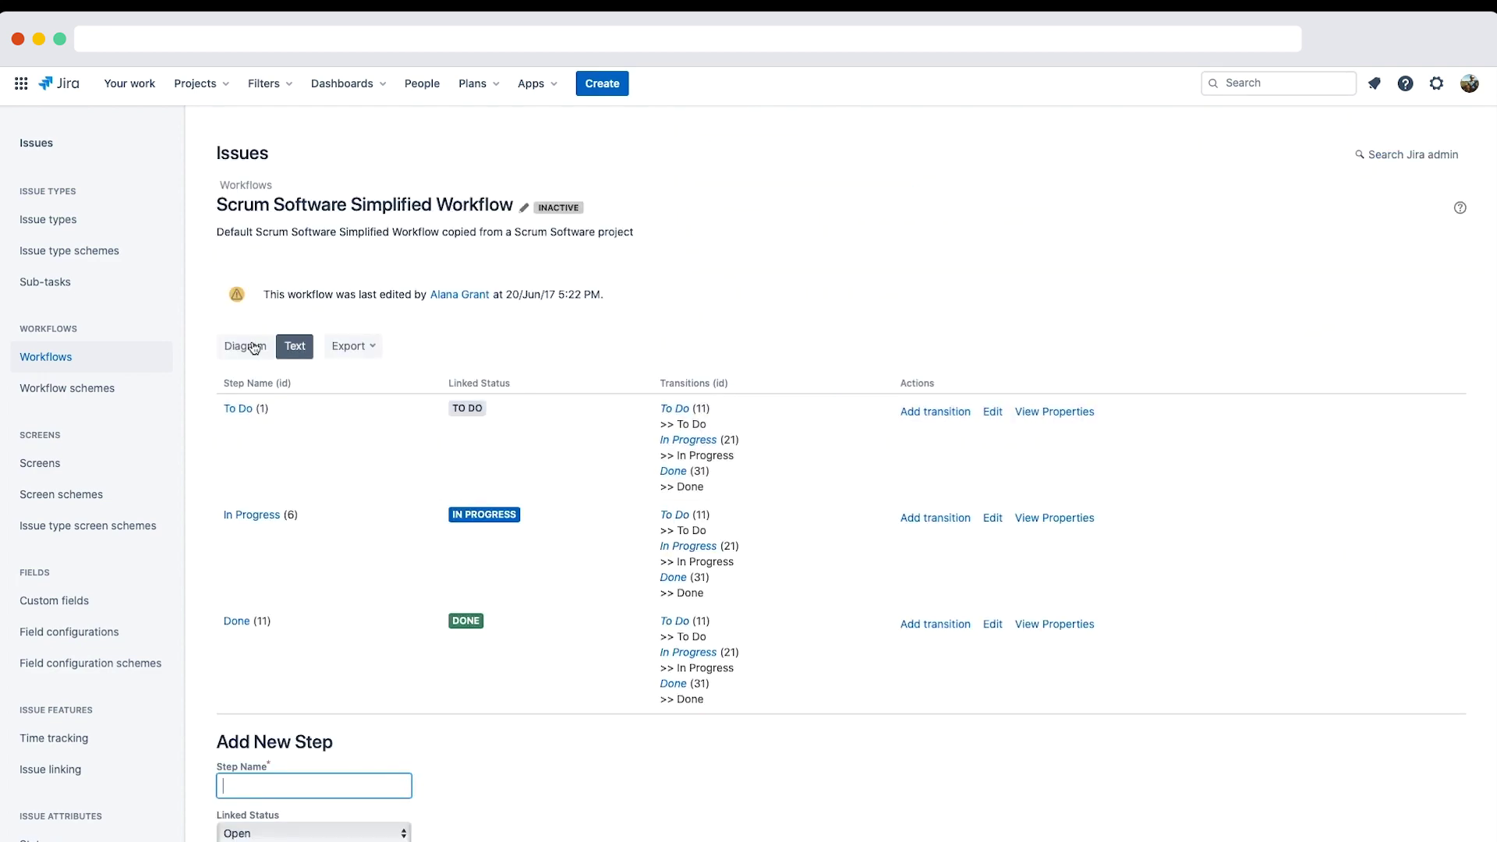
click(254, 348)
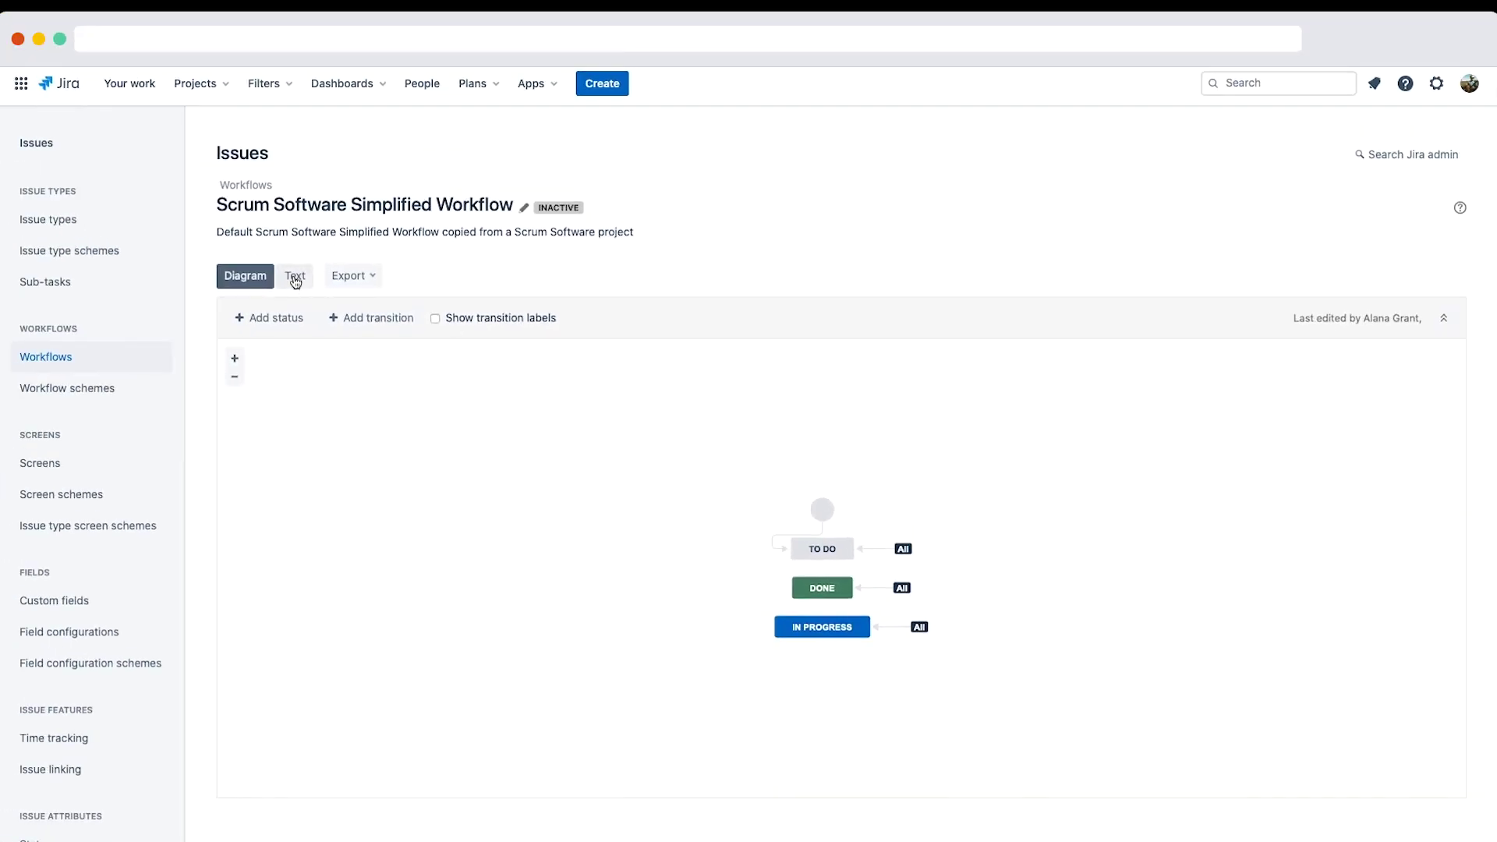
Step: Switch Scrum Software Simplified Workflow back to its Text steps table
click(294, 277)
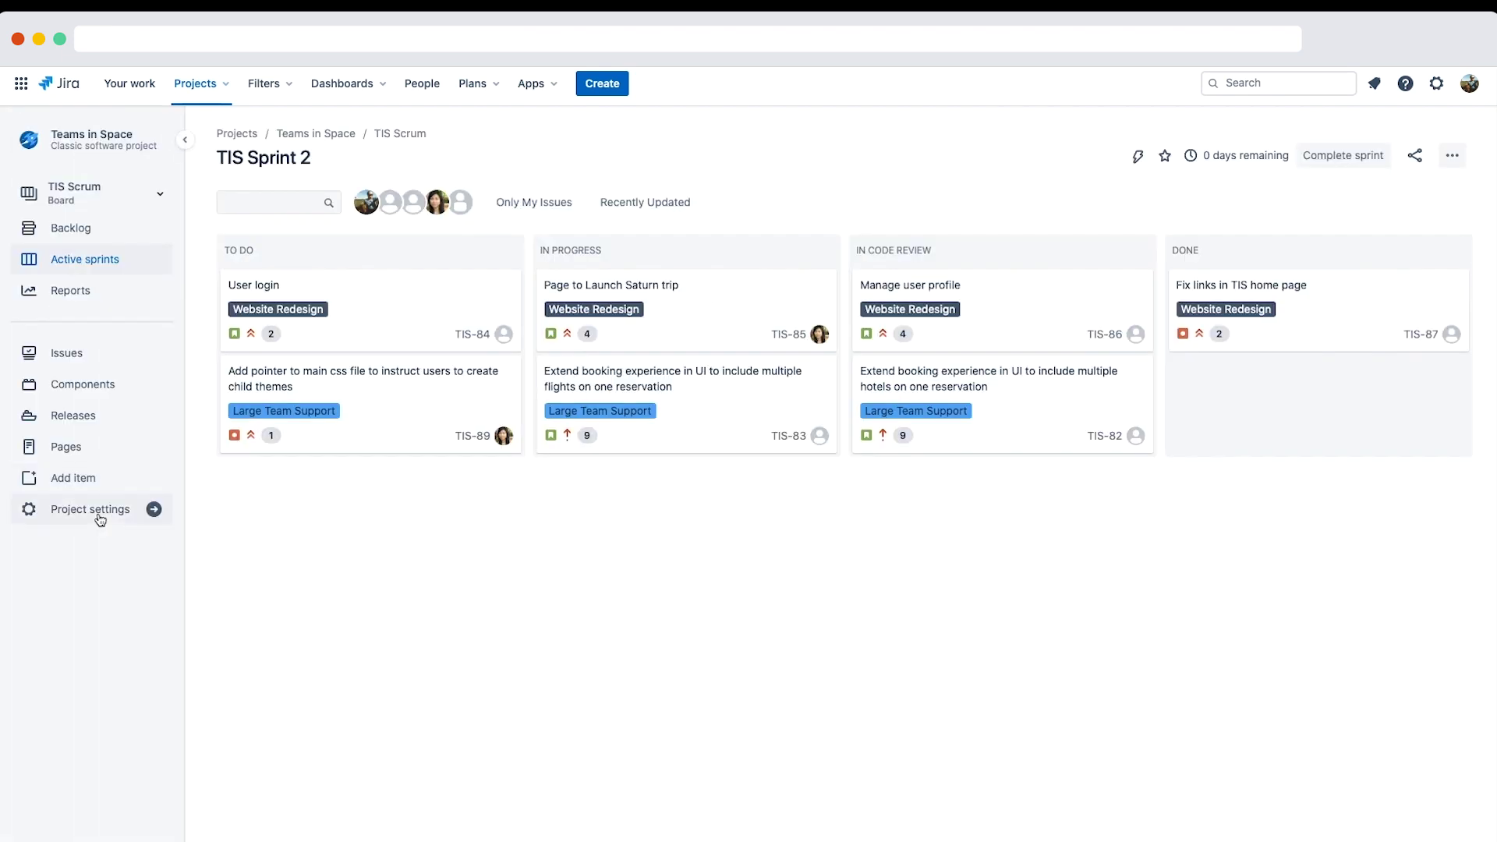
Step: From the project settings Summary, open the Teams in Space workflow scheme using TIS DEV workflow
click(99, 512)
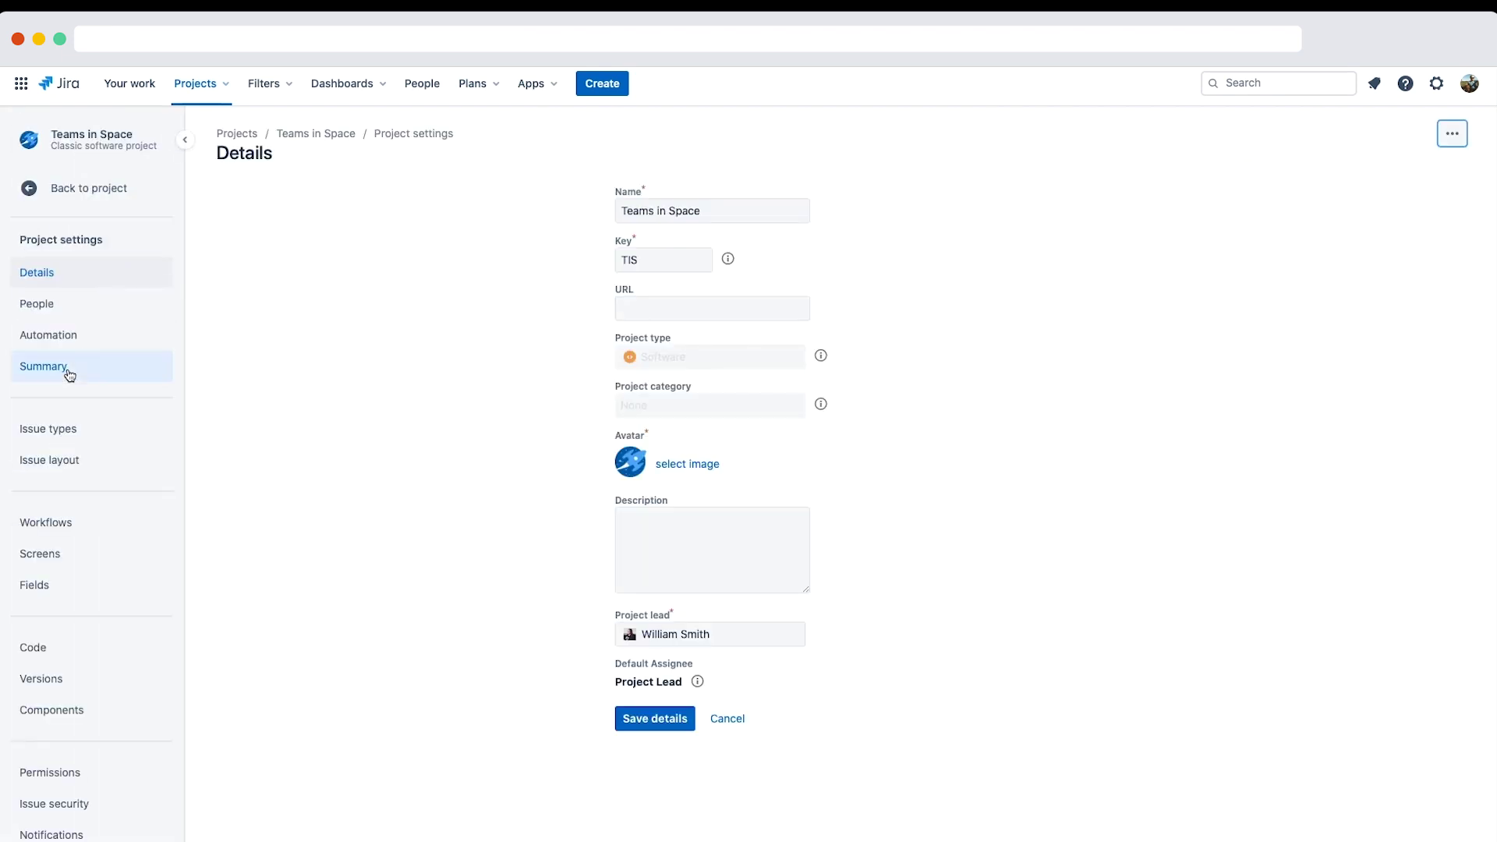
click(68, 372)
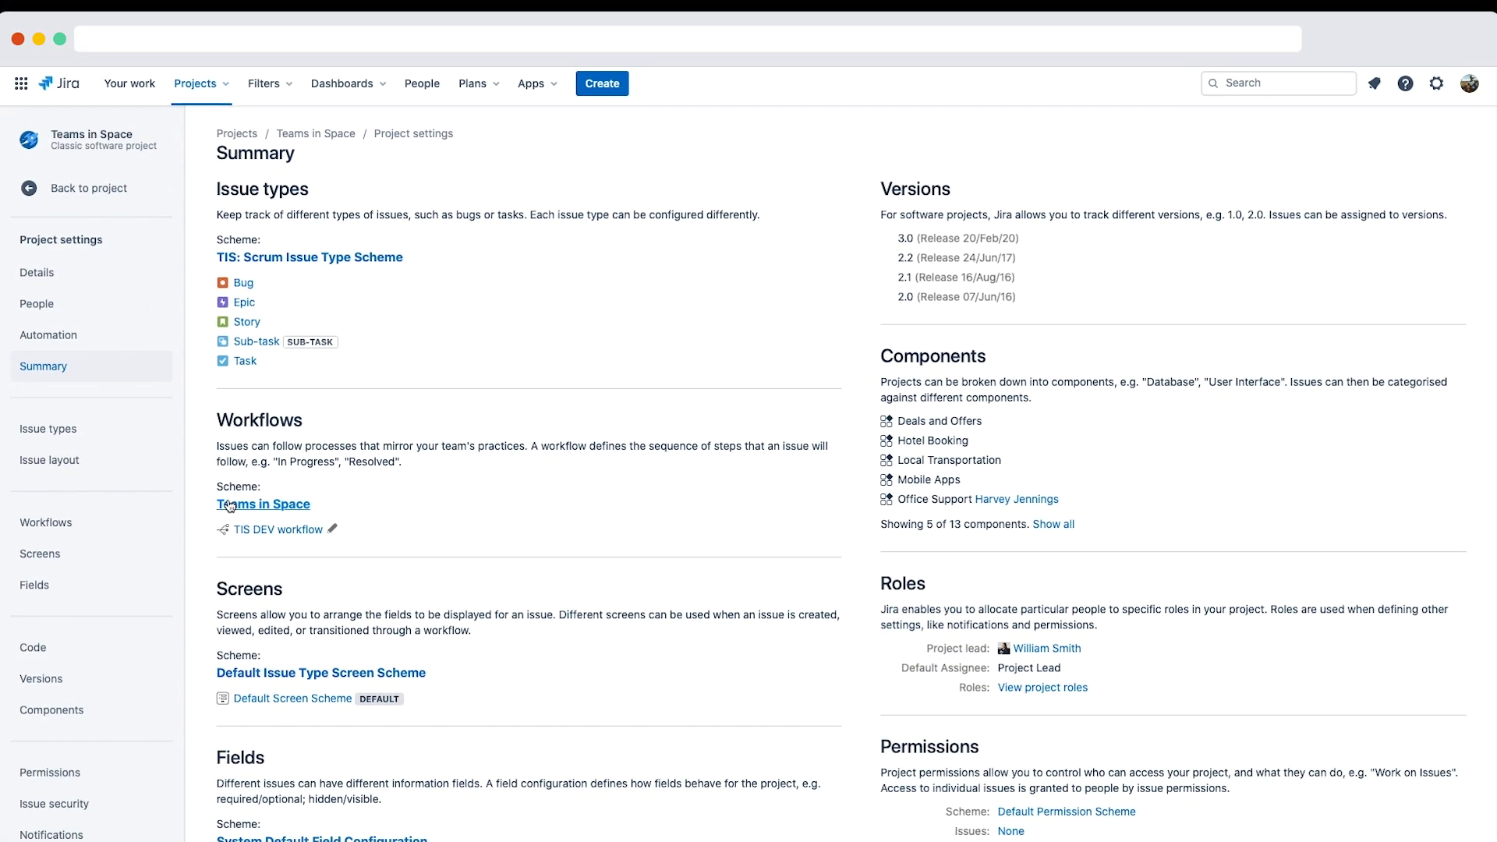
click(230, 505)
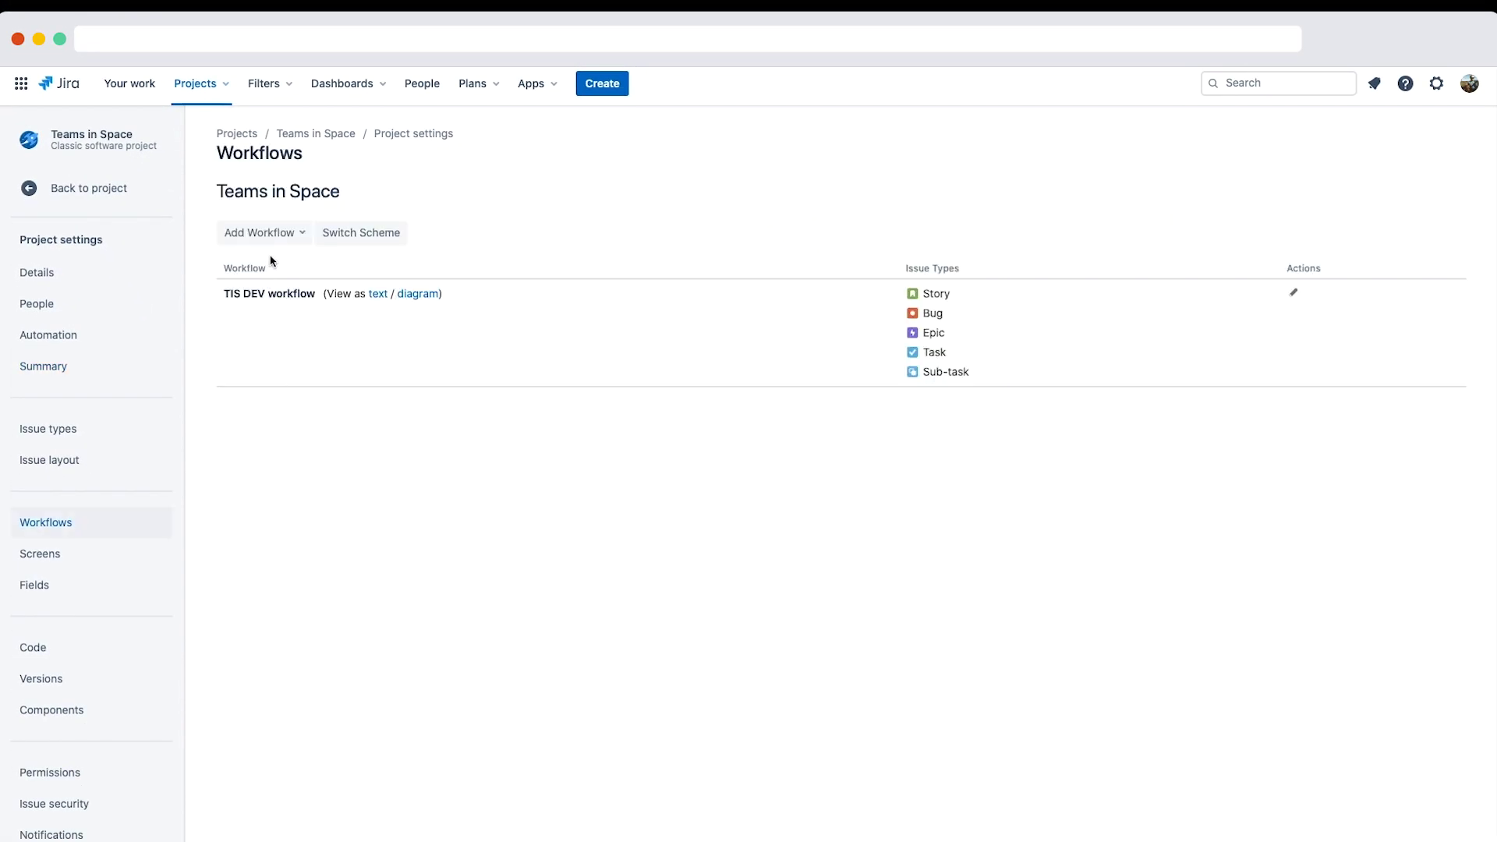
Step: Add the existing Scrum Software Simplified Workflow to the Teams in Space scheme draft
click(293, 240)
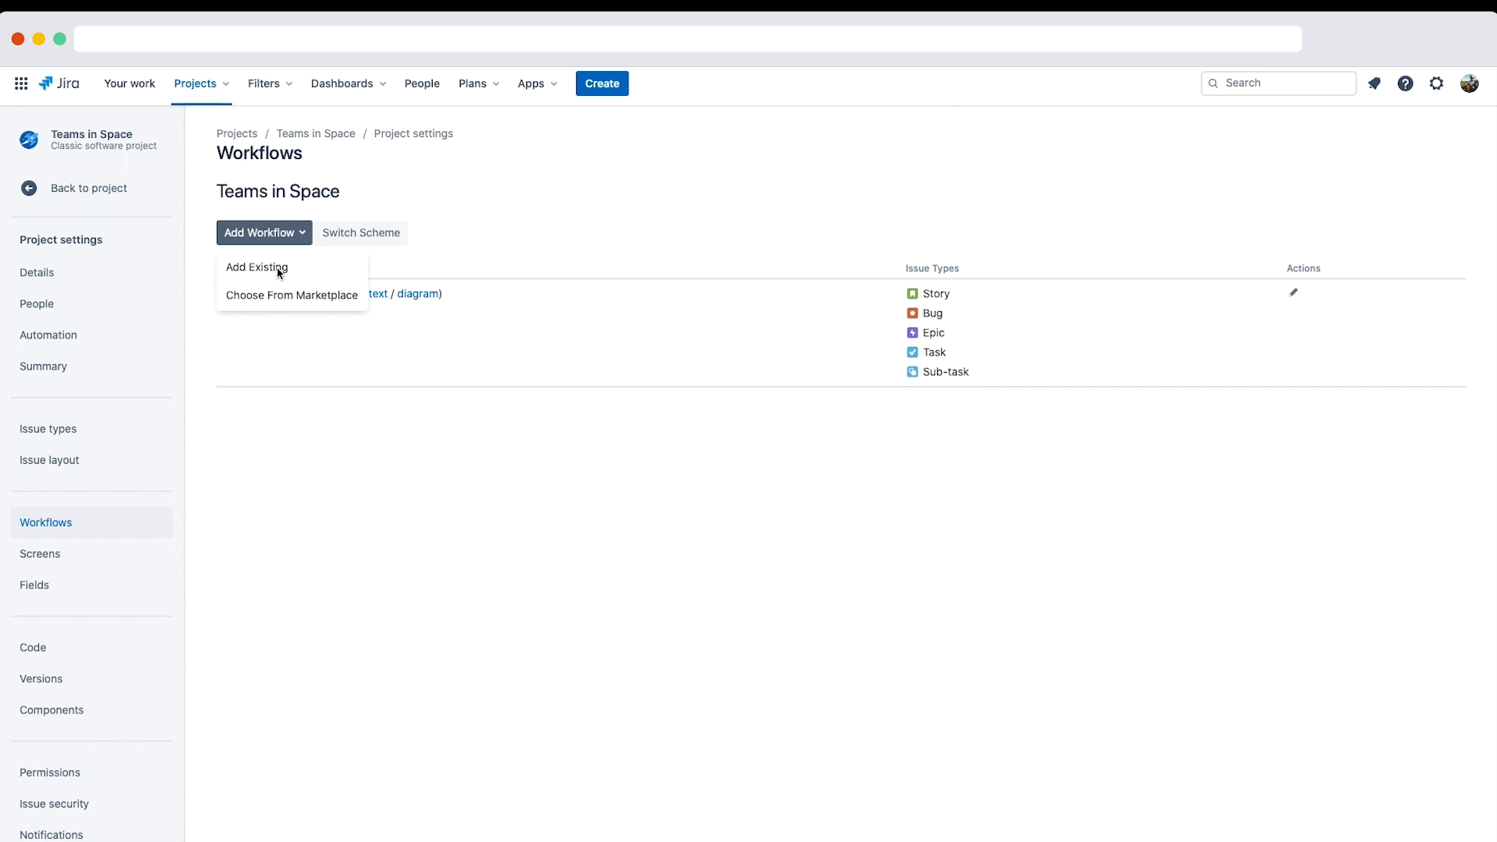
click(281, 268)
scroll(578, 571, down, 1)
scroll(576, 573, down, 5)
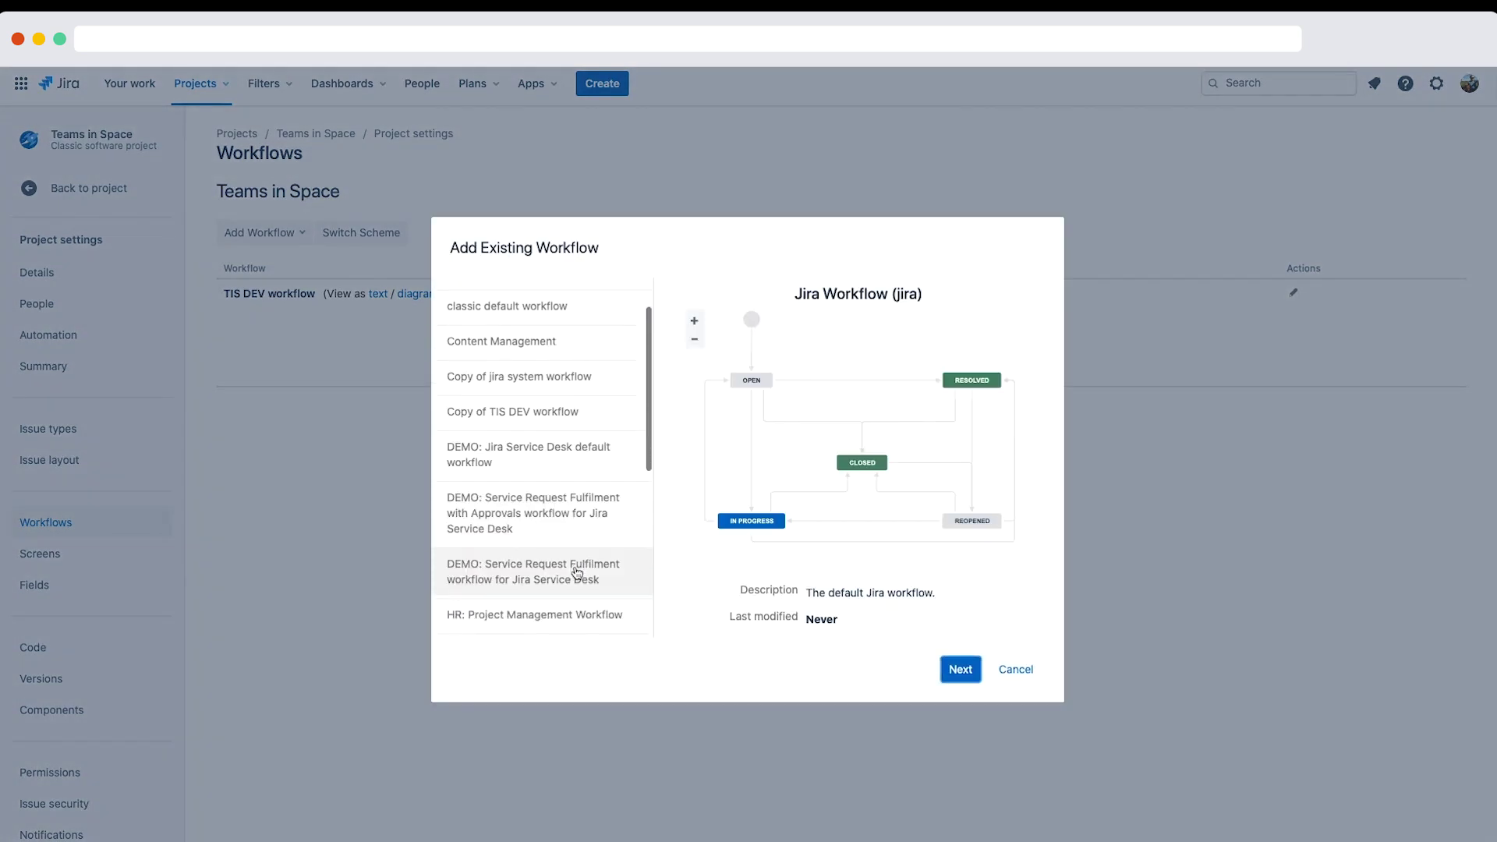
scroll(577, 573, down, 1)
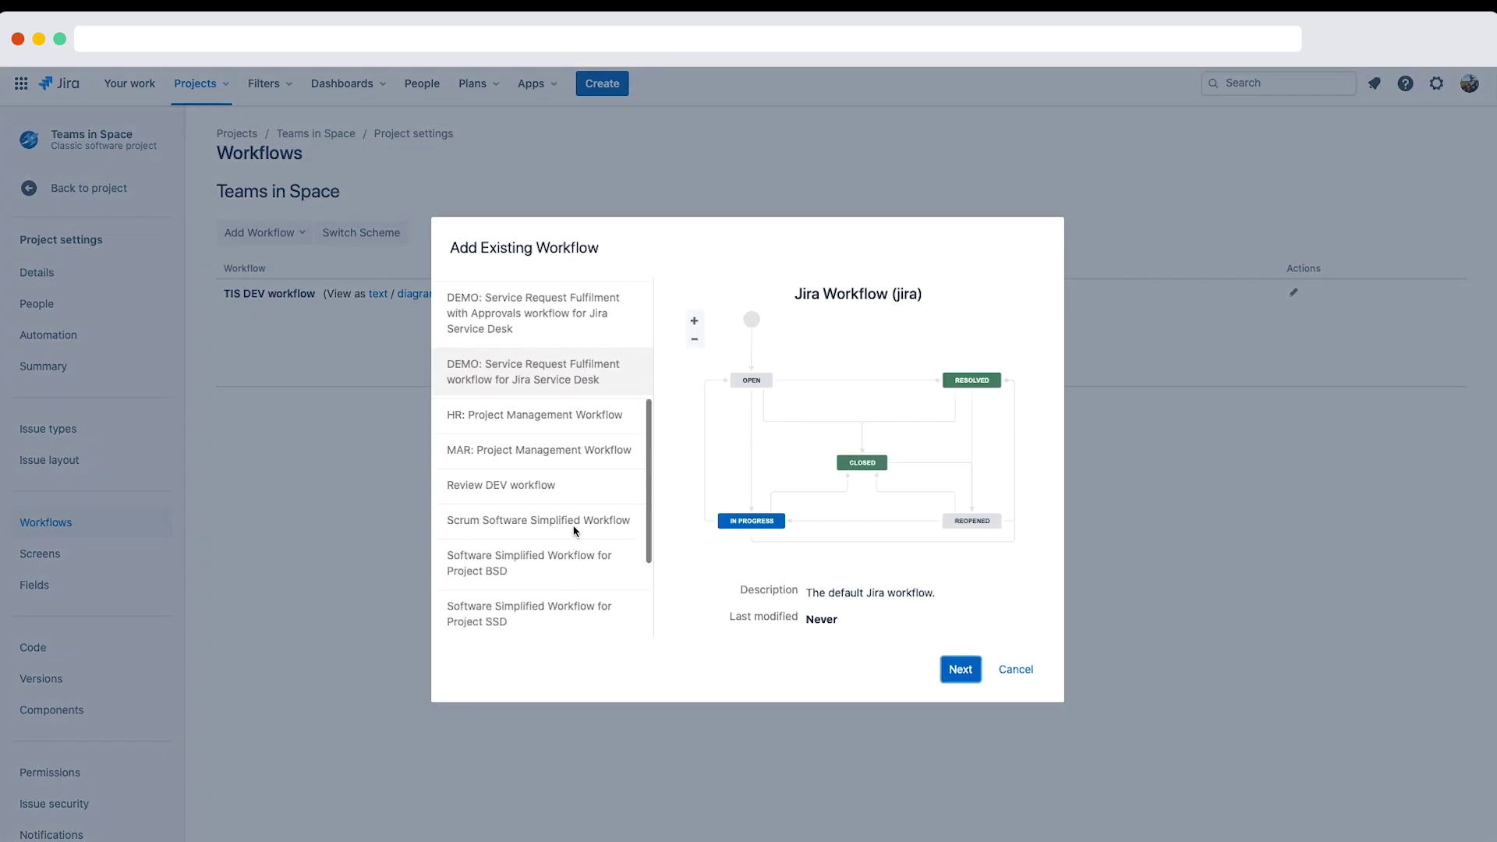
click(575, 521)
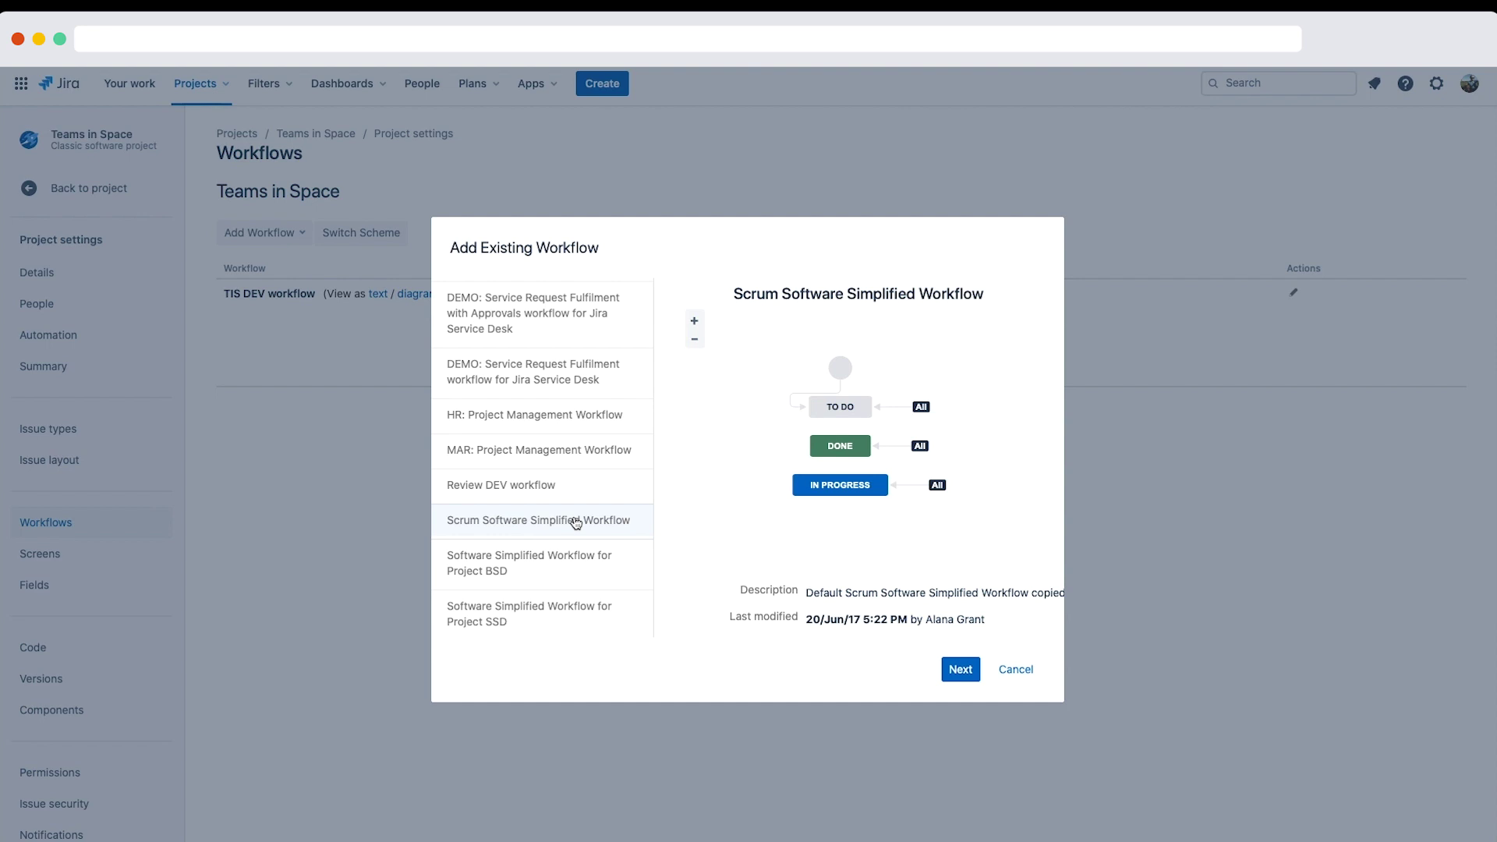
click(971, 671)
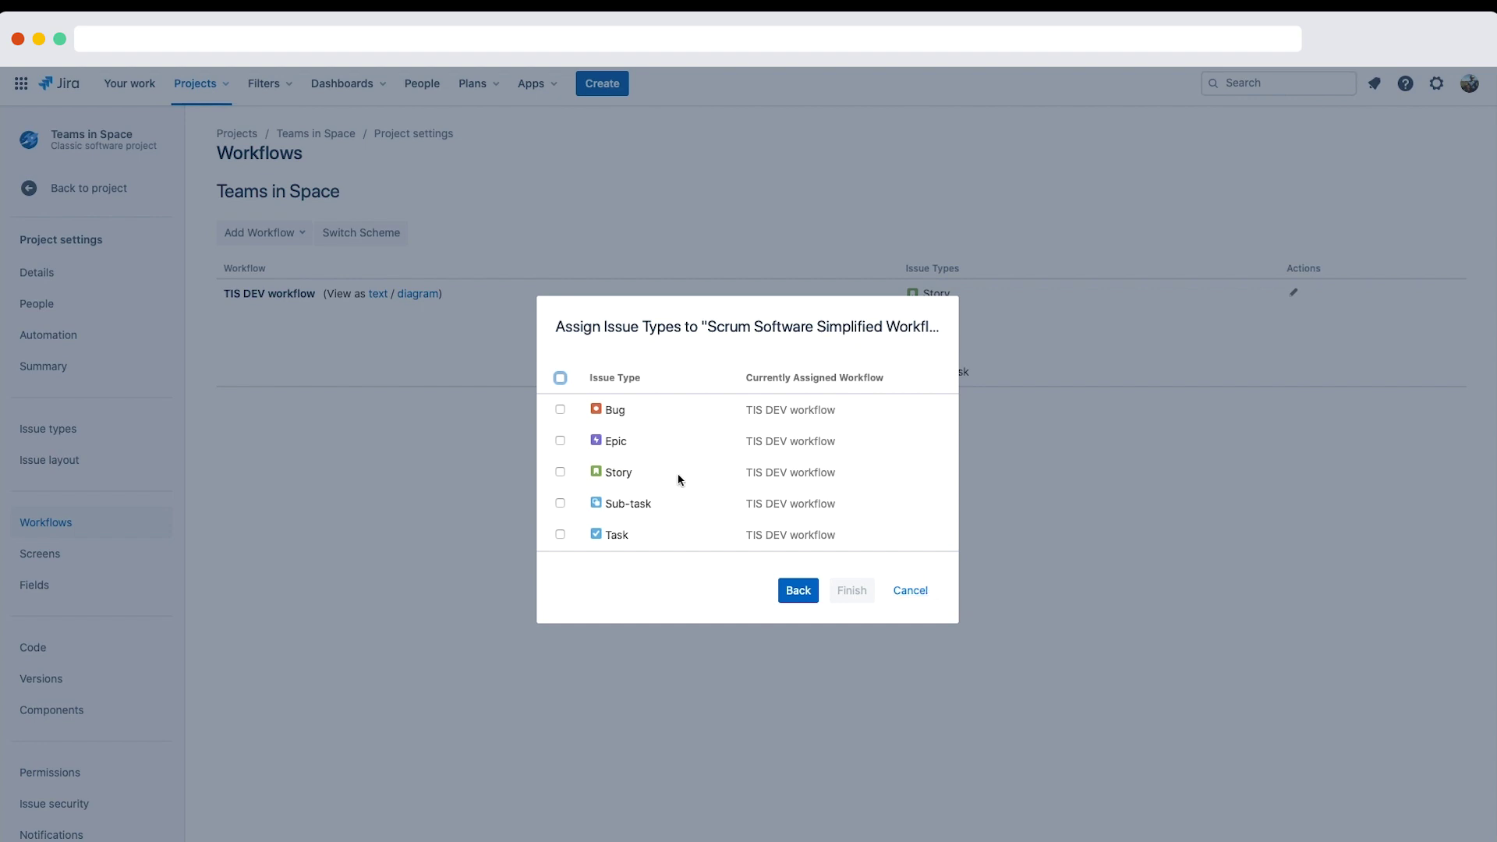
Step: Assign Epic, Sub-task and Task issue types to Scrum Software Simplified Workflow and finish
click(559, 441)
click(560, 503)
click(560, 534)
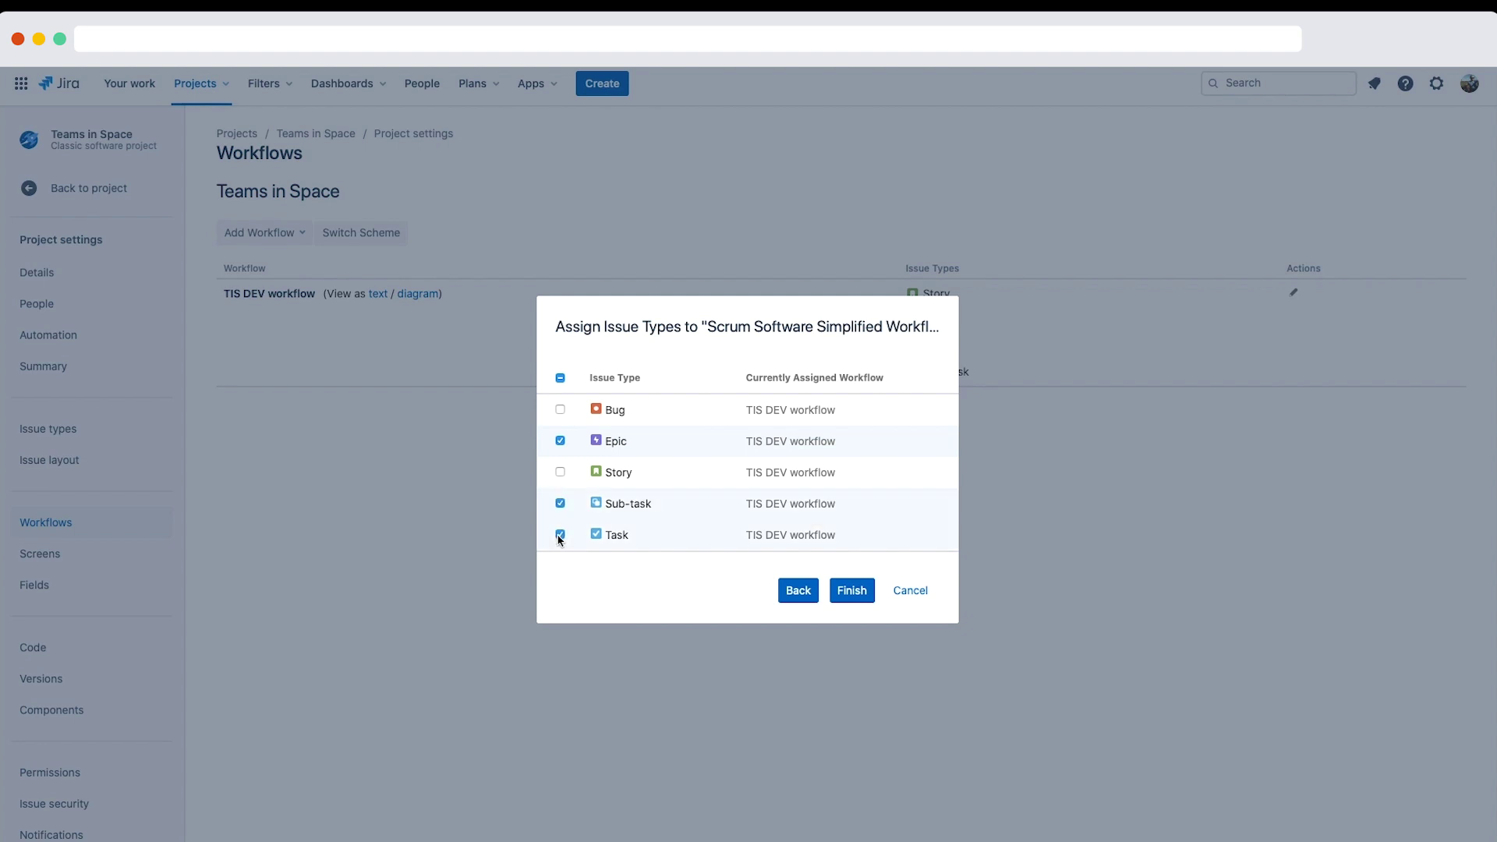
click(850, 590)
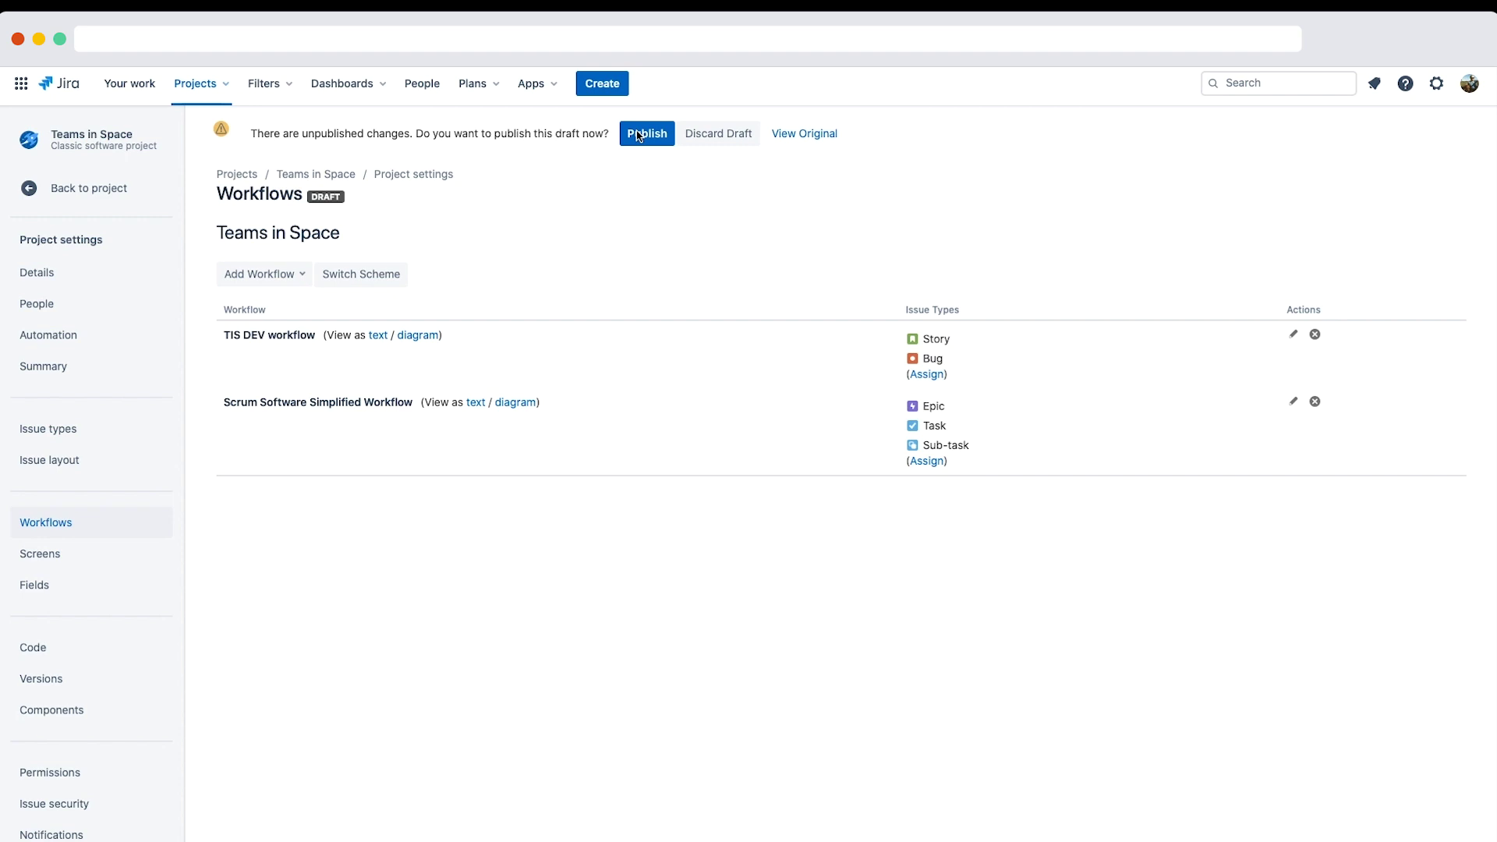
Step: Publish the draft scheme, mapping IN CODE REVIEW to In Progress for Task, Sub-task and Epic
click(639, 134)
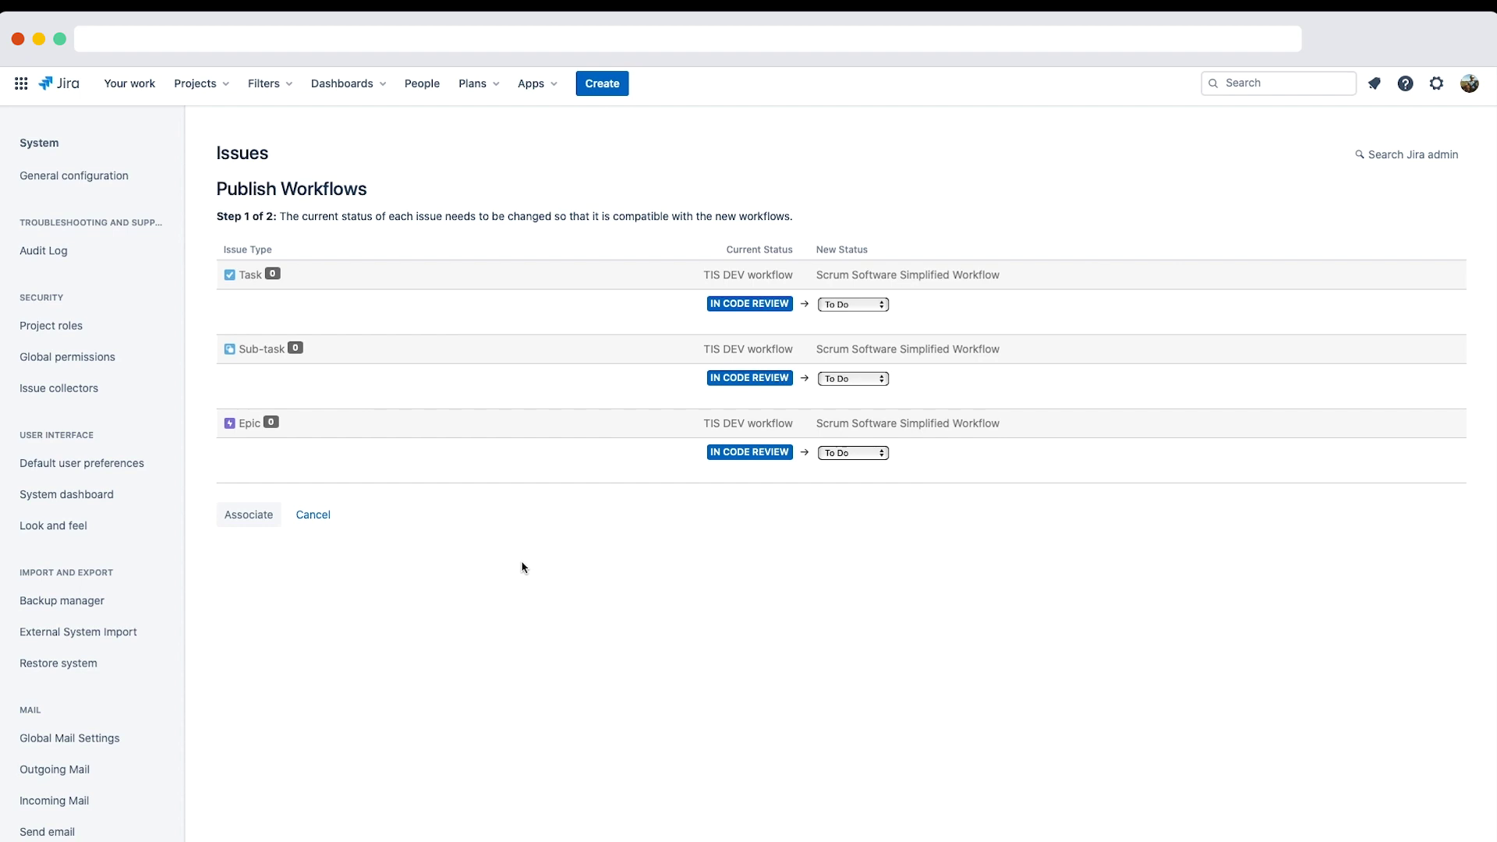
click(862, 304)
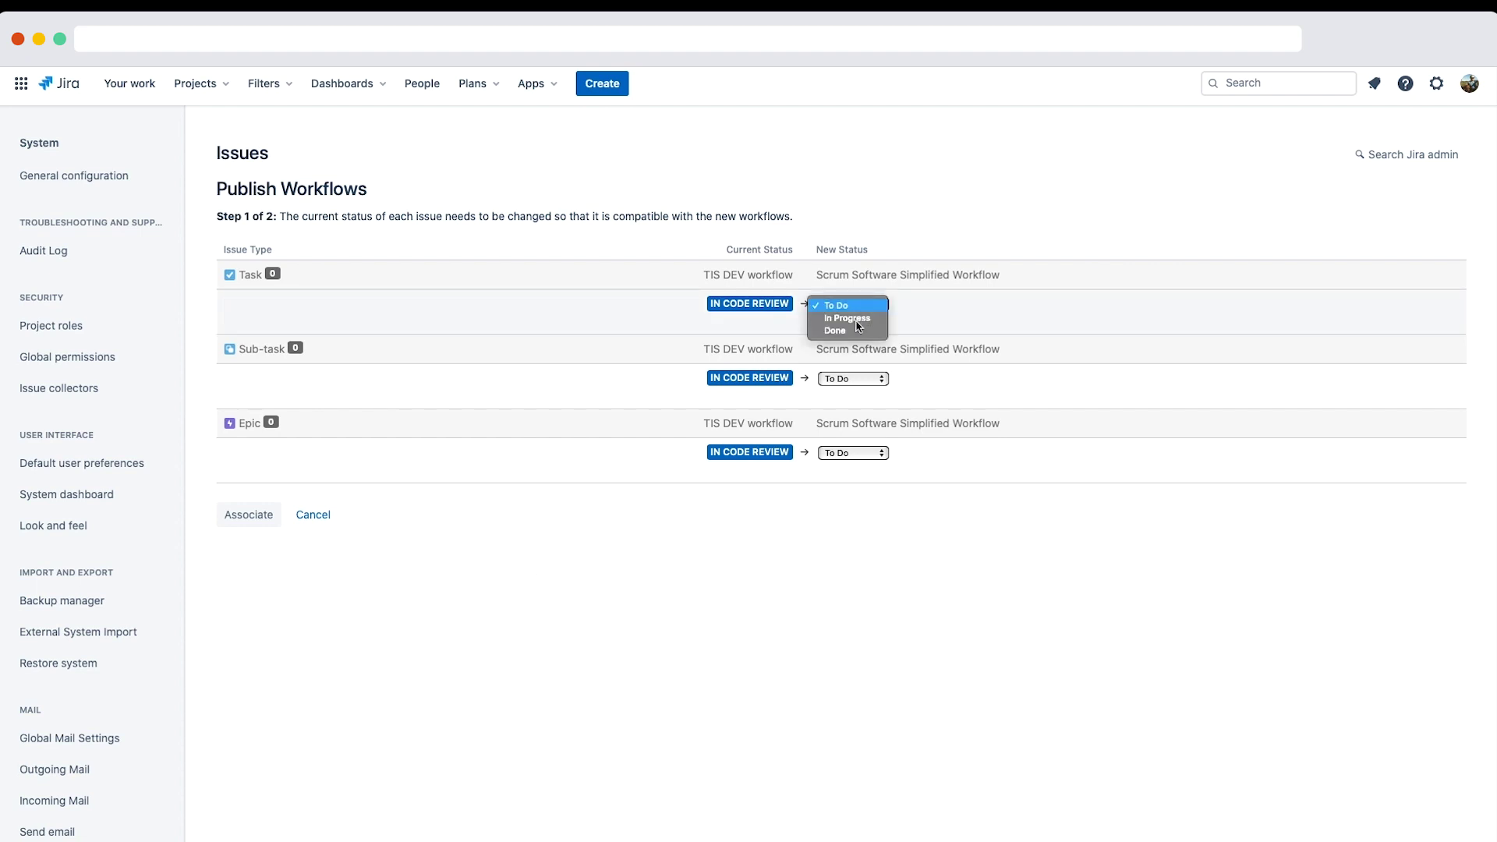
click(858, 319)
click(862, 381)
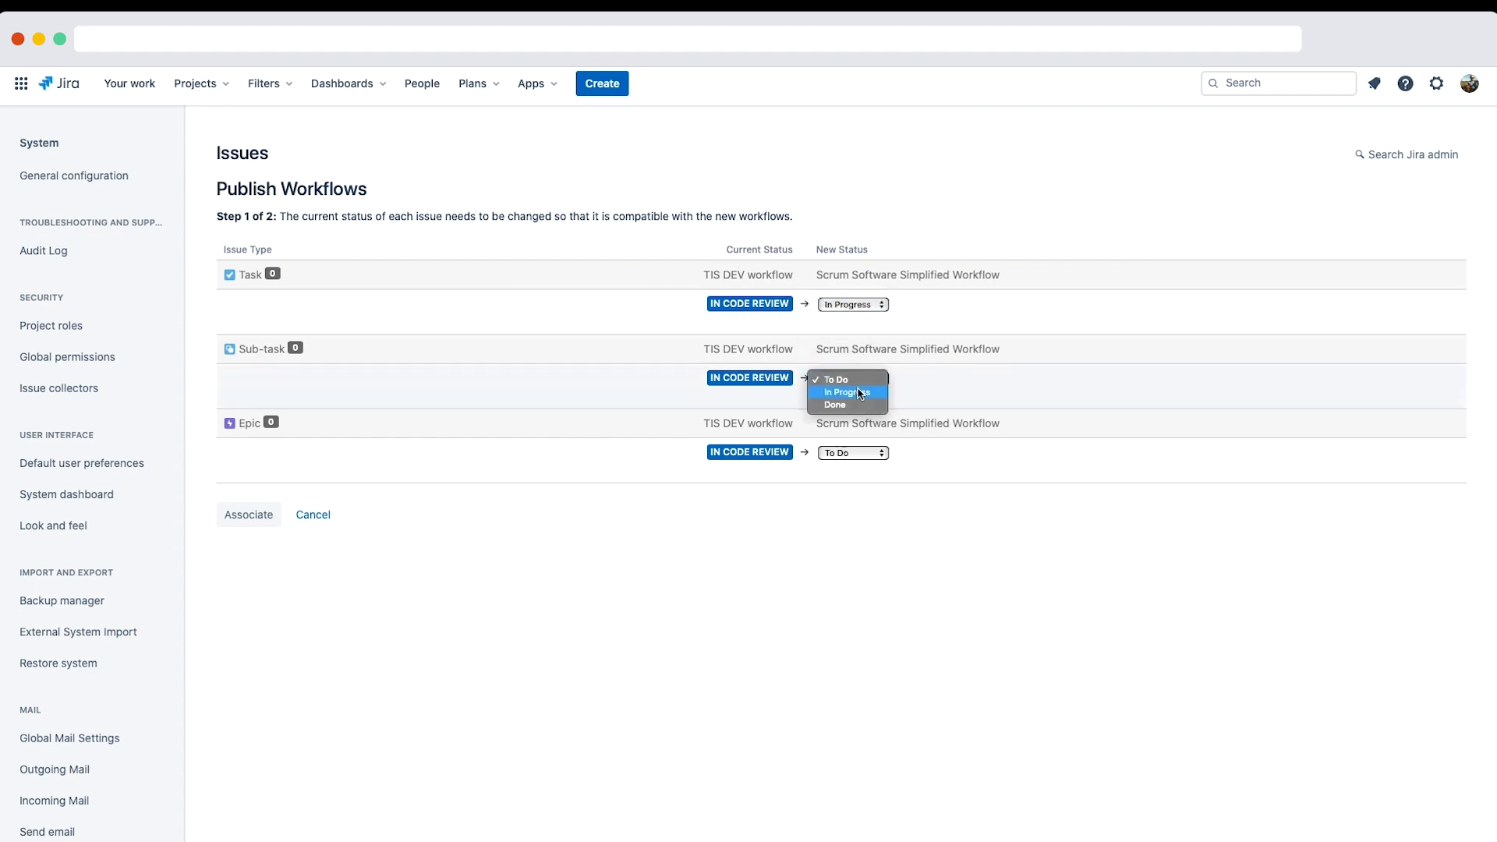
click(860, 394)
click(852, 455)
click(861, 467)
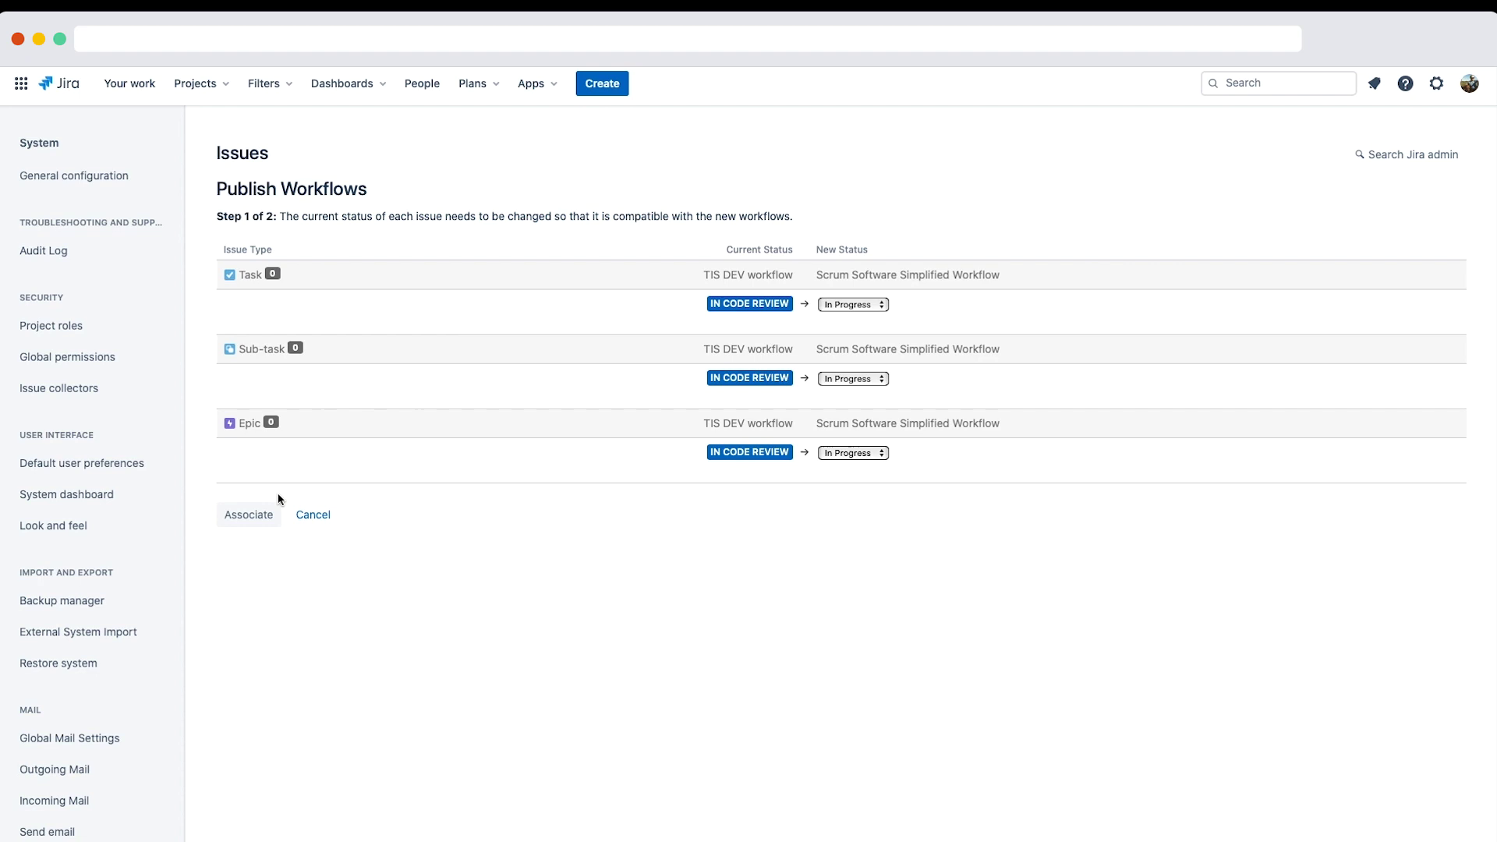
click(250, 515)
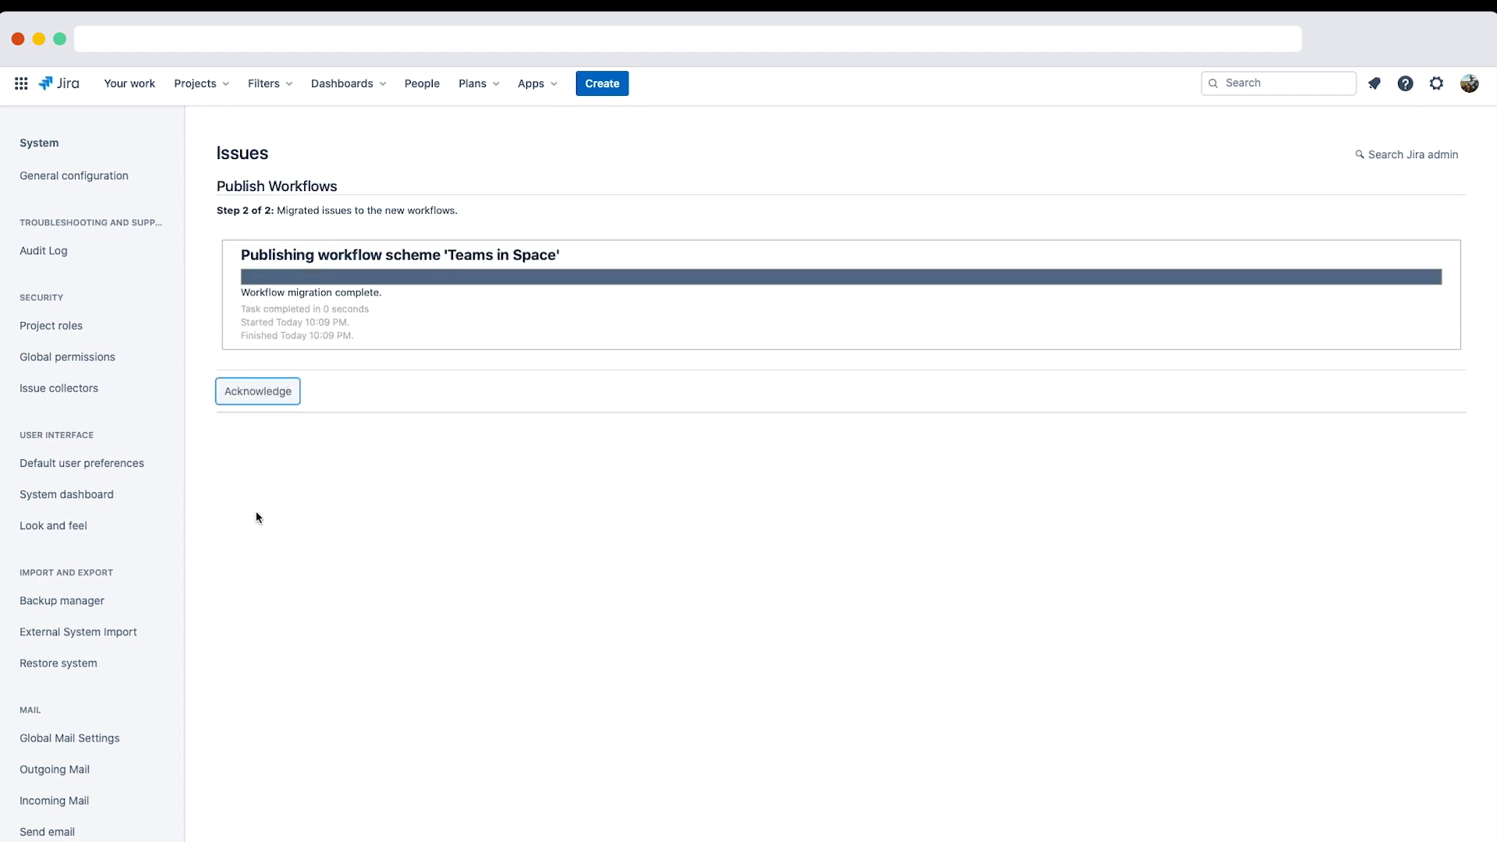
Step: Acknowledge the completed workflow migration and return to the Teams in Space project
click(272, 401)
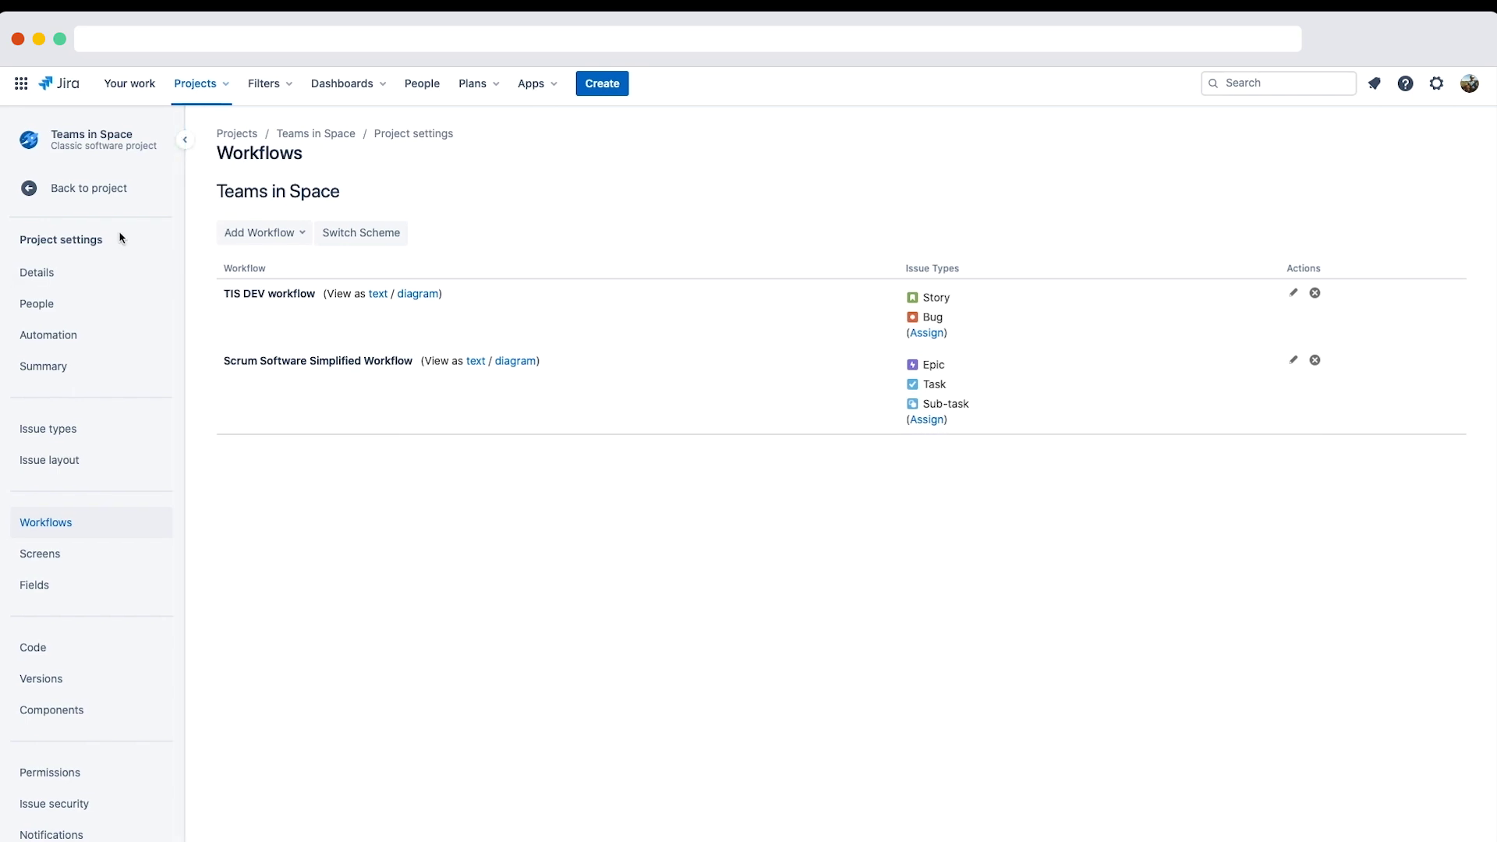
click(88, 191)
Step: Drag TIS-88 'Update design spec' from the backlog into TIS Sprint 2 and confirm the move
click(84, 232)
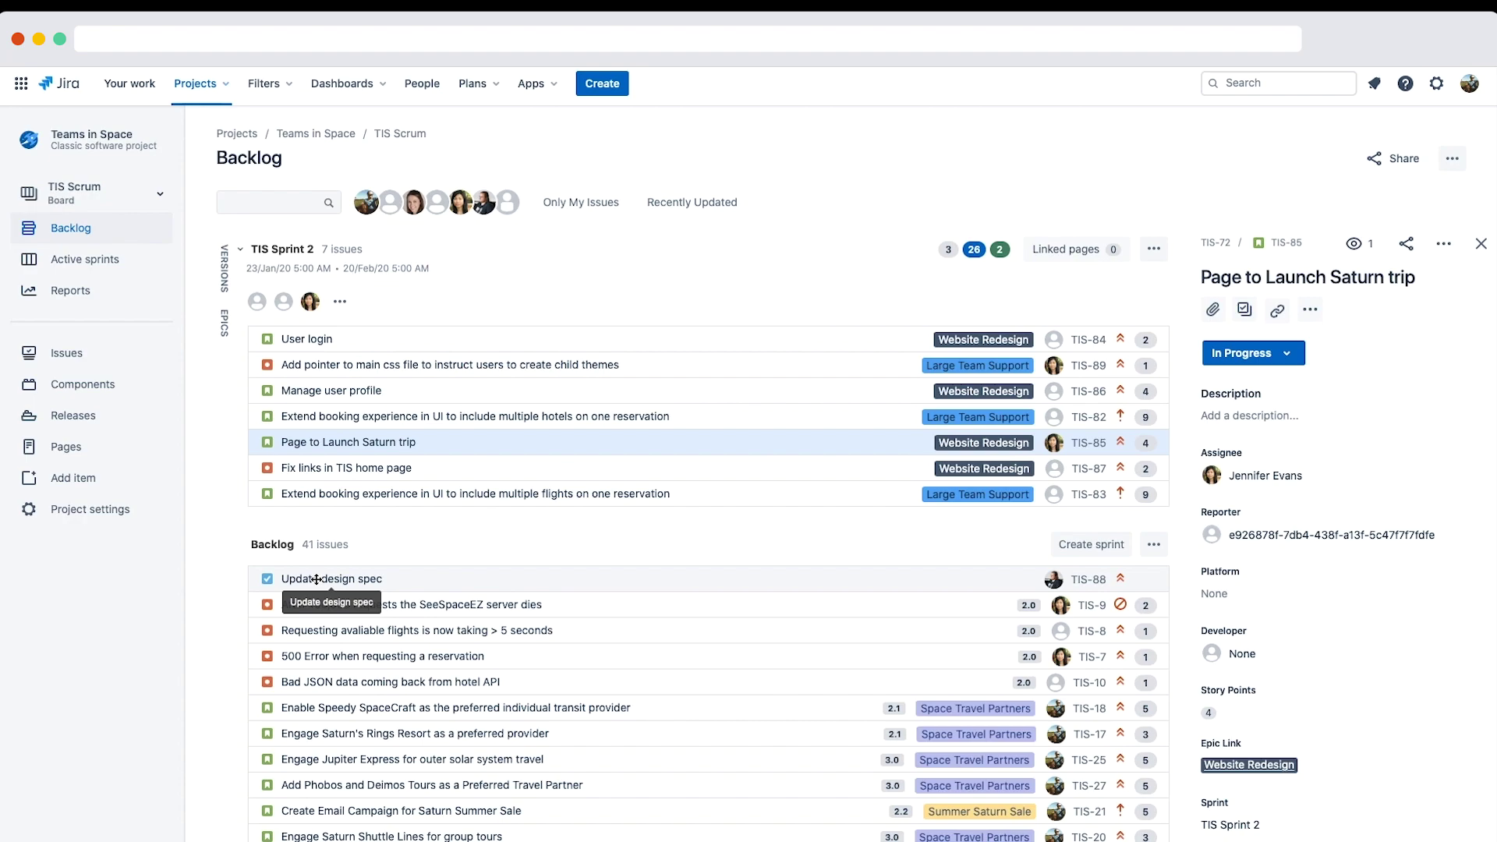
drag(315, 579, 337, 518)
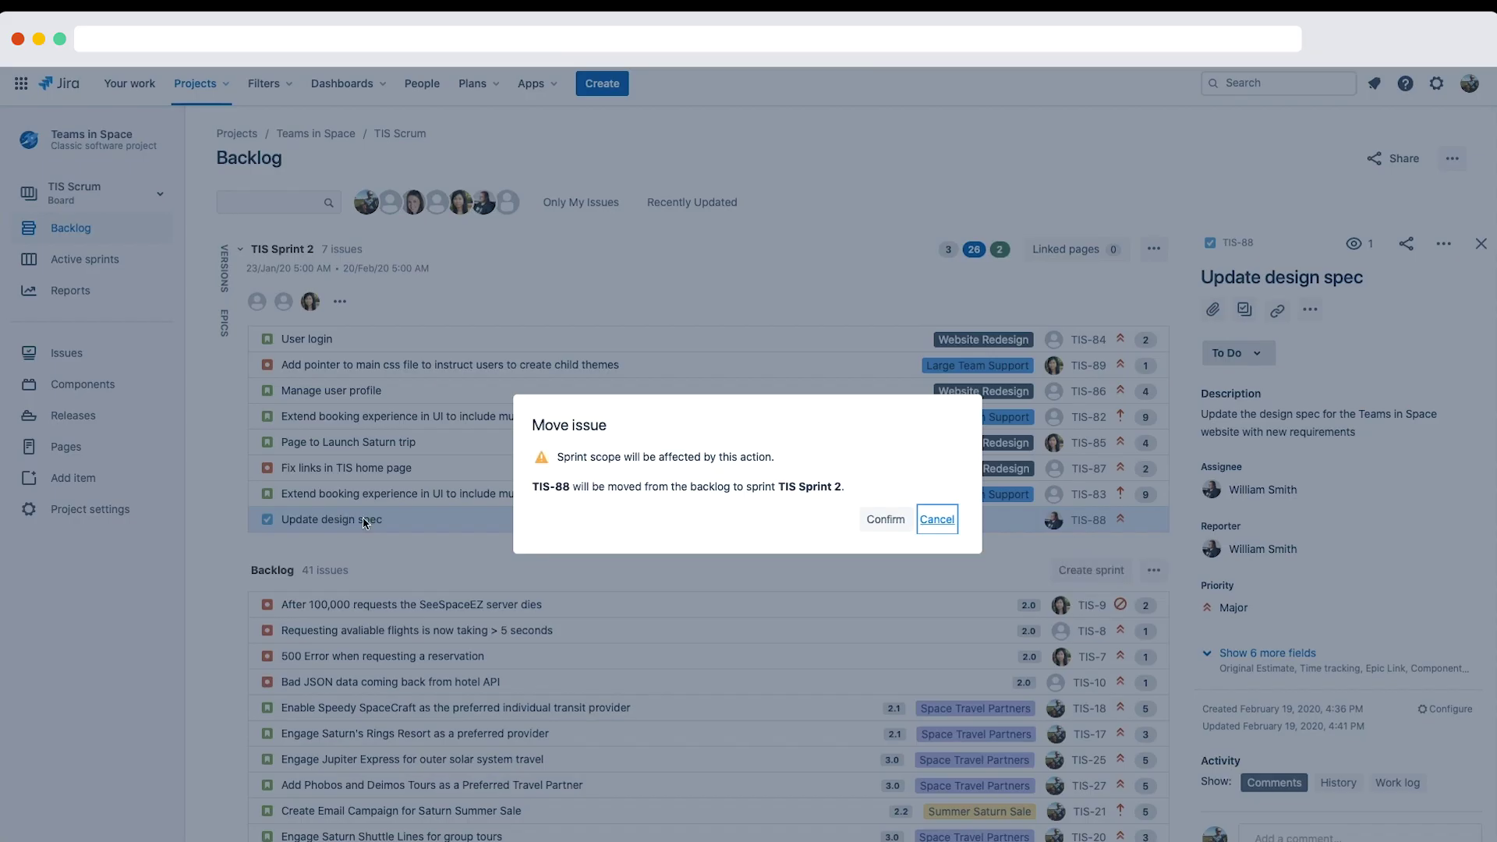
click(886, 519)
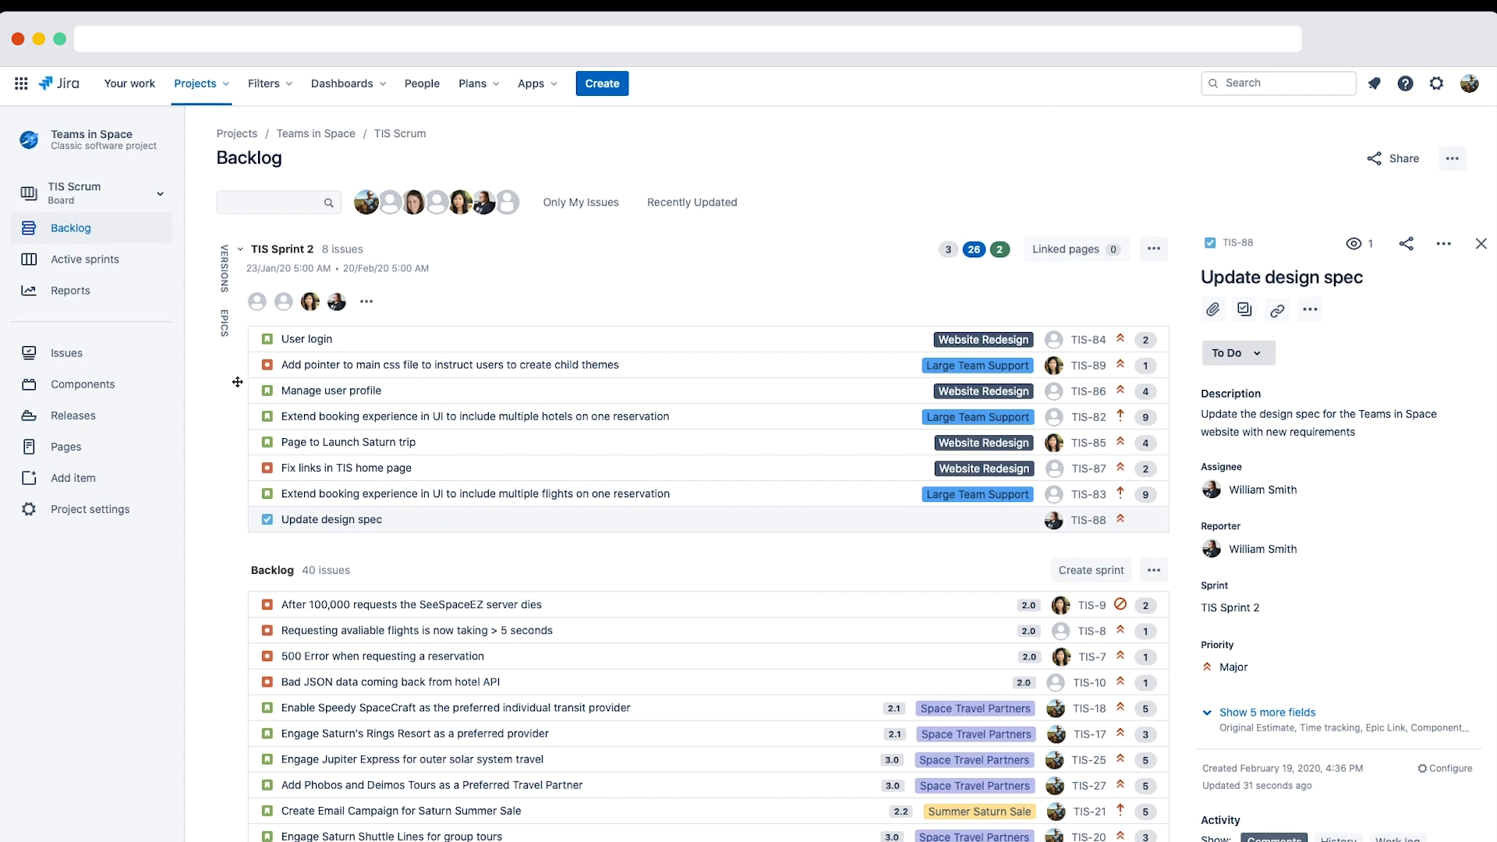
Step: On the TIS Sprint 2 board, try dragging Update design spec and User login into In Progress
click(101, 269)
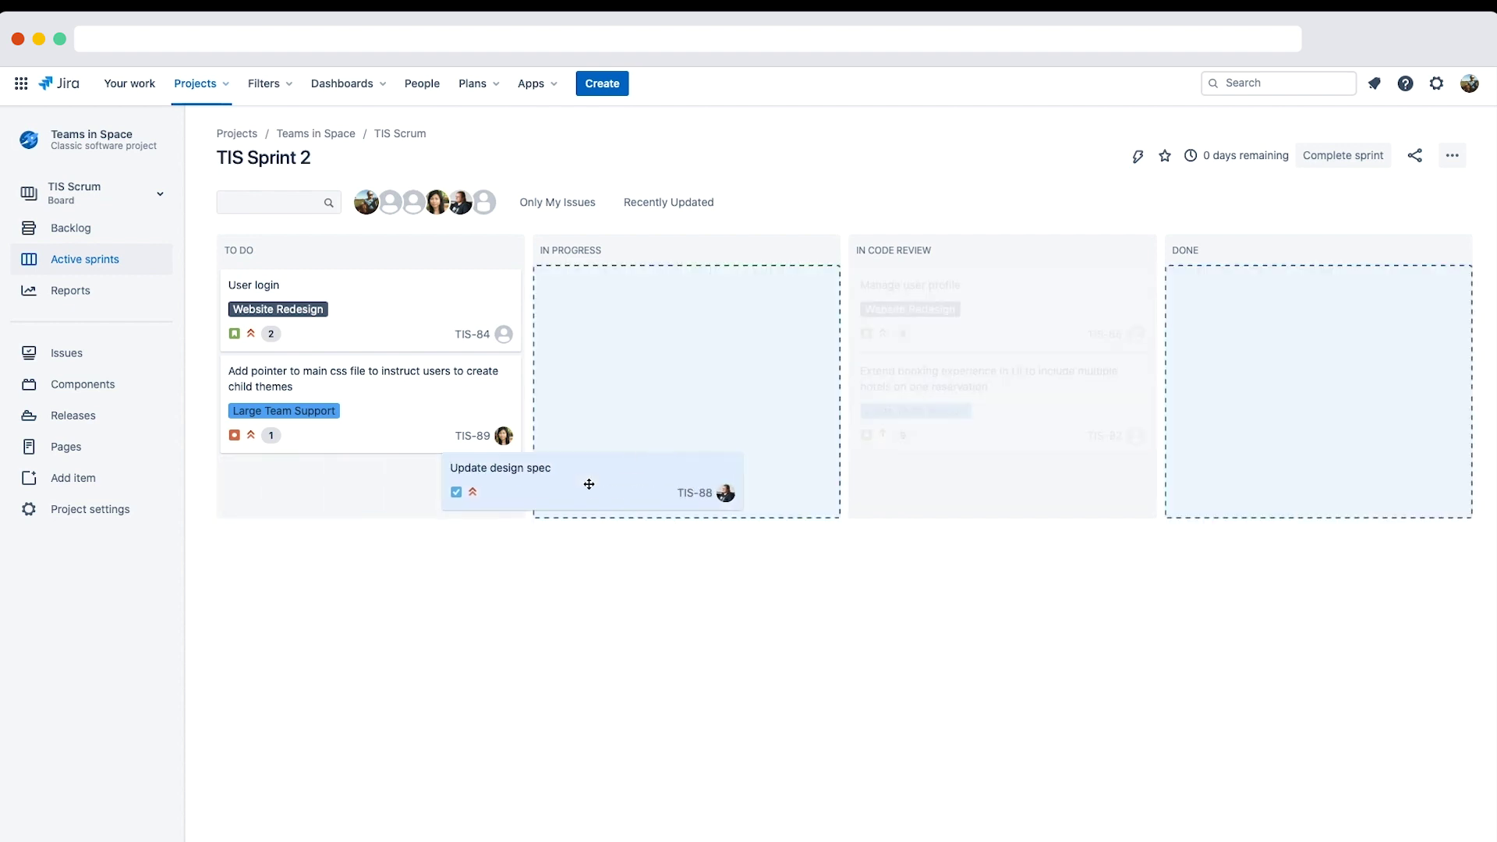
drag(588, 484, 360, 492)
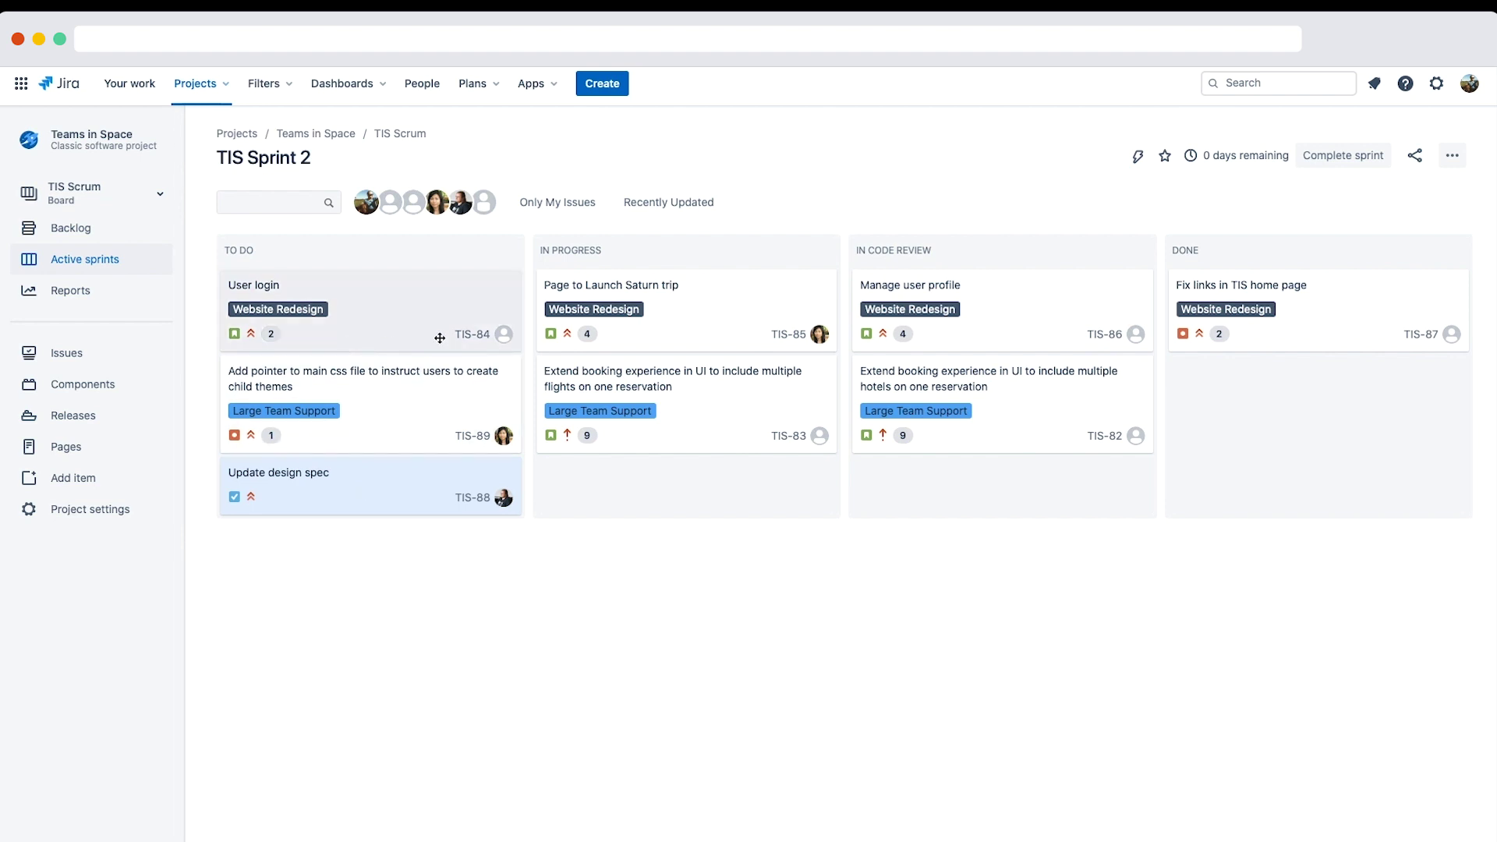
drag(437, 335, 317, 354)
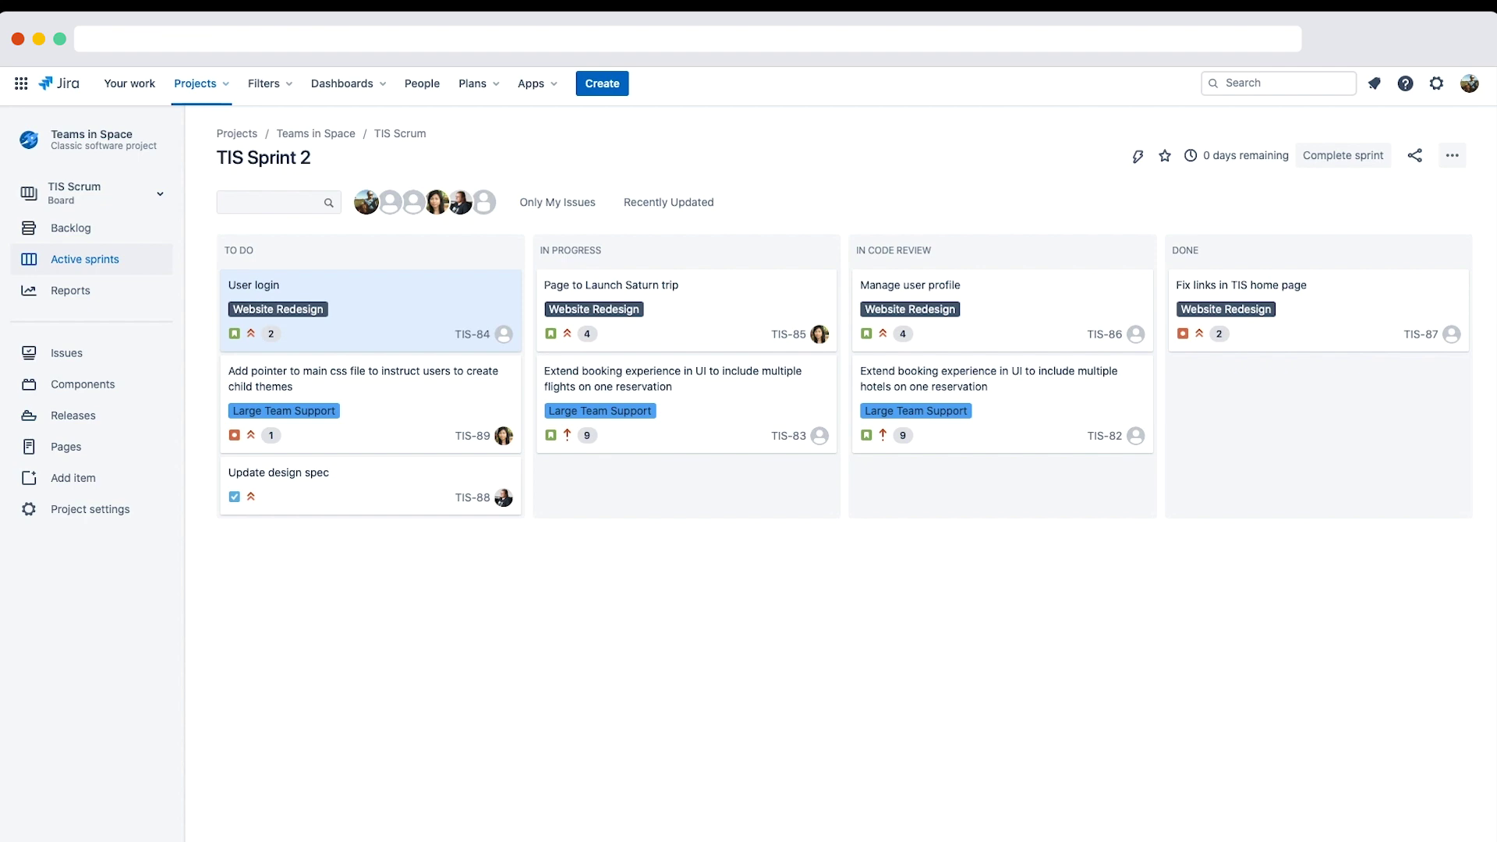
Step: View the workflow diagram of TIS-88 'Update design spec', then close the issue
click(315, 499)
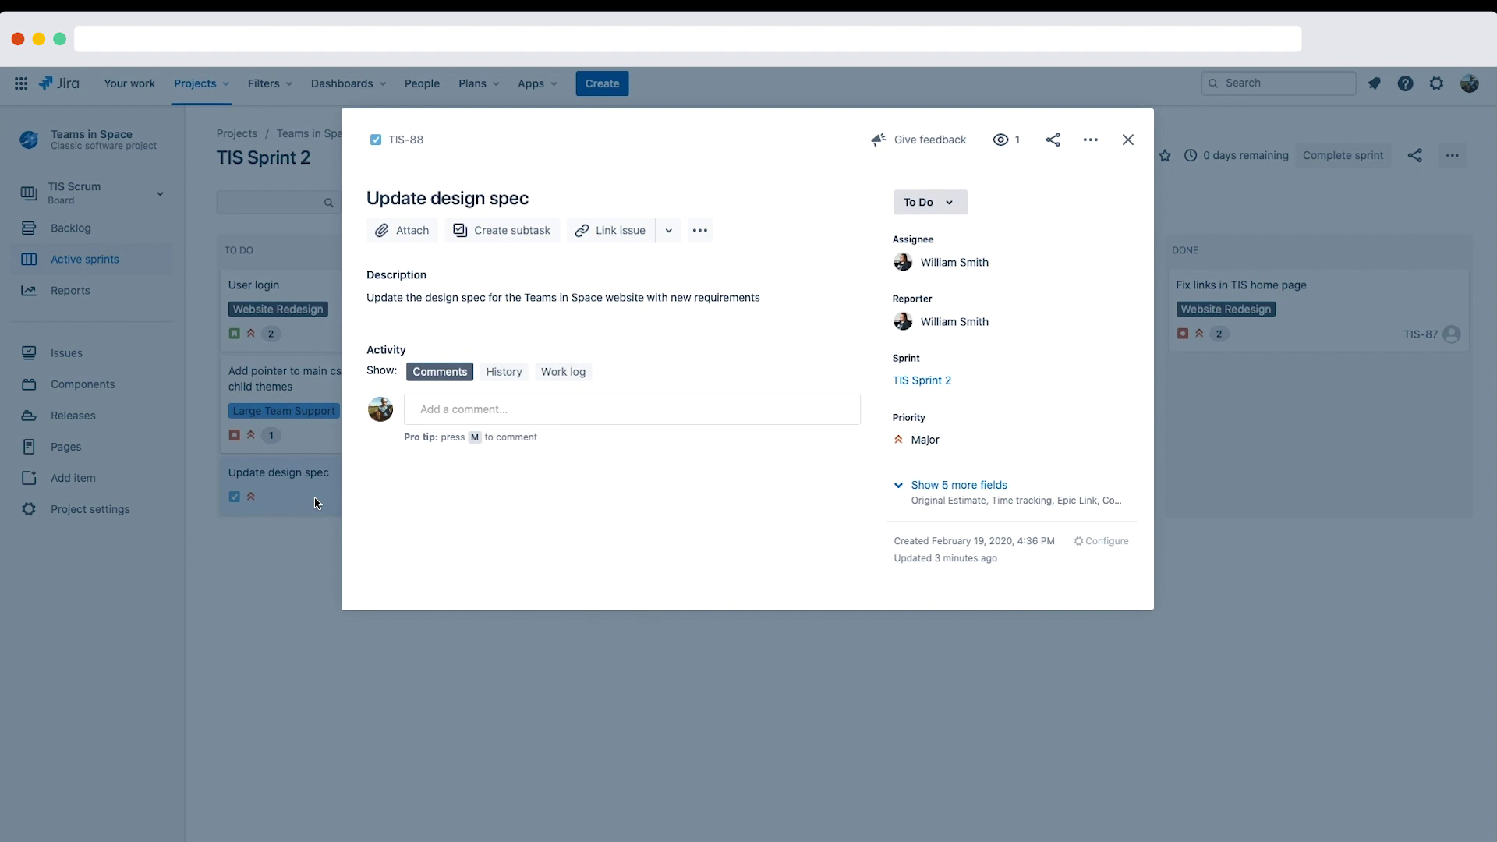
click(955, 207)
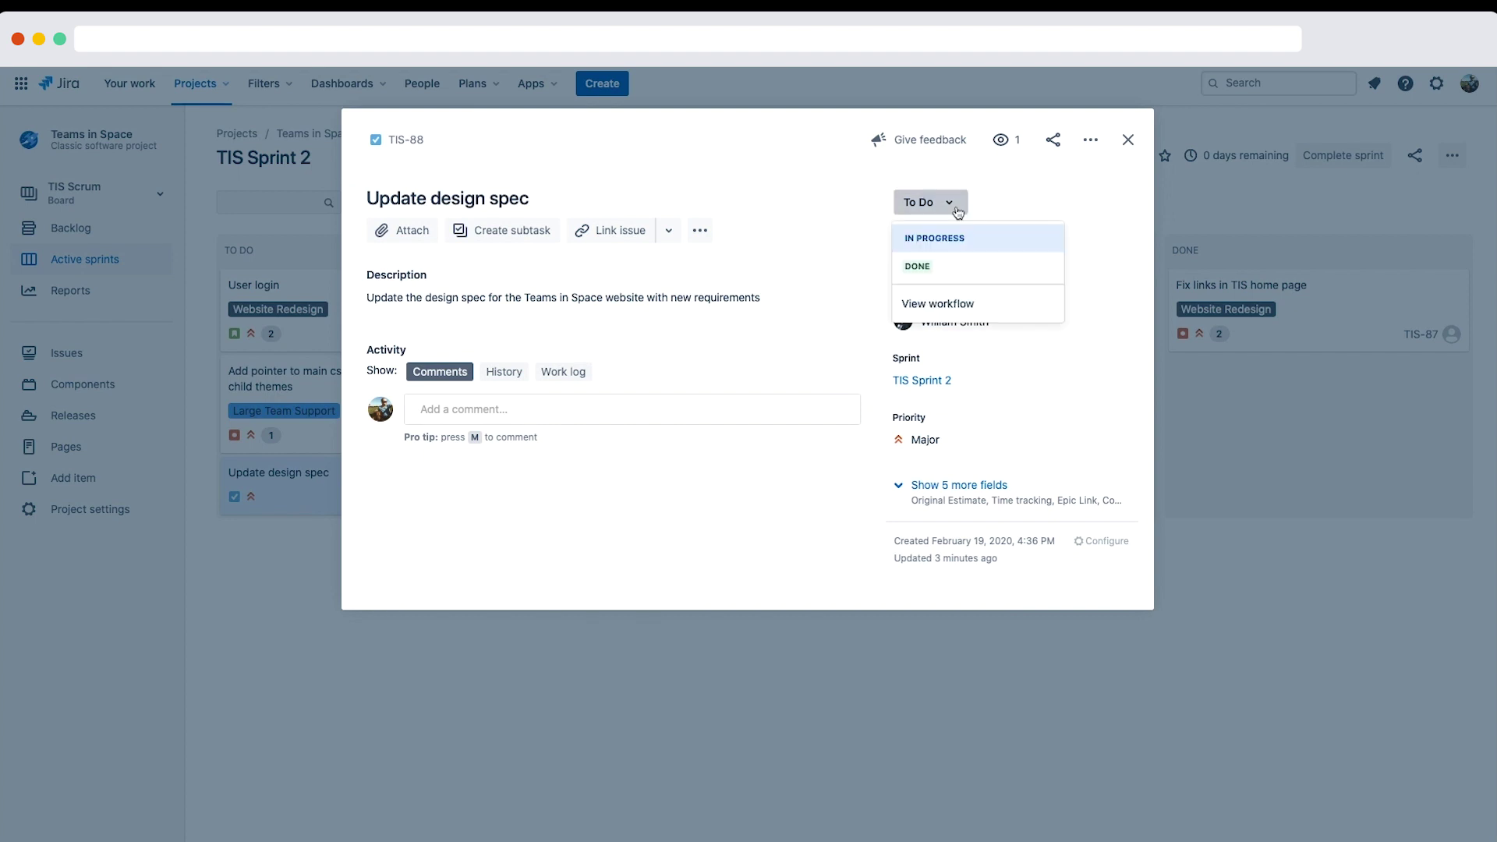
click(955, 306)
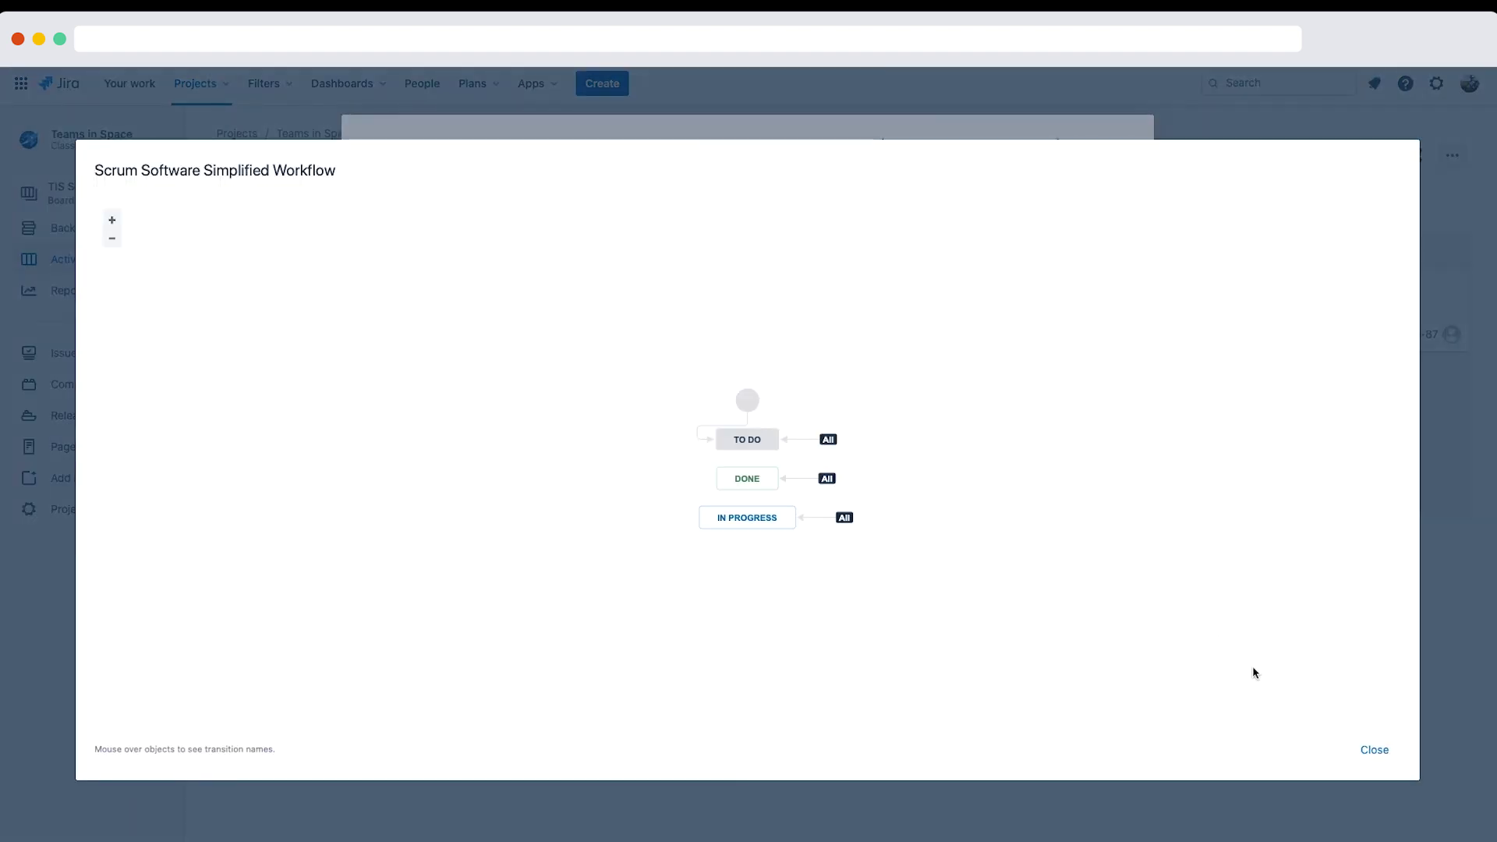
click(1375, 750)
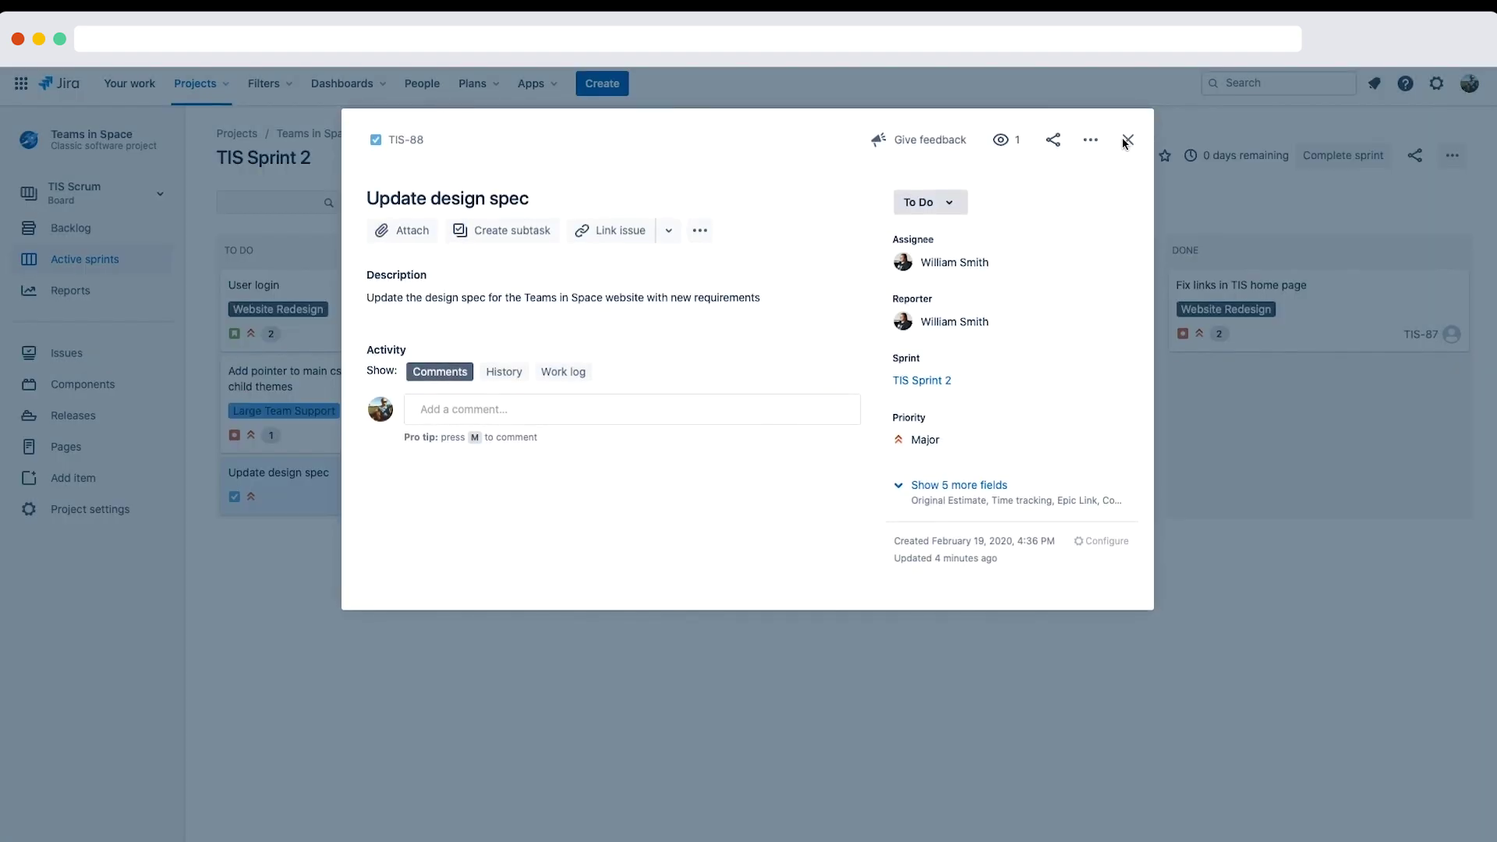
click(1127, 140)
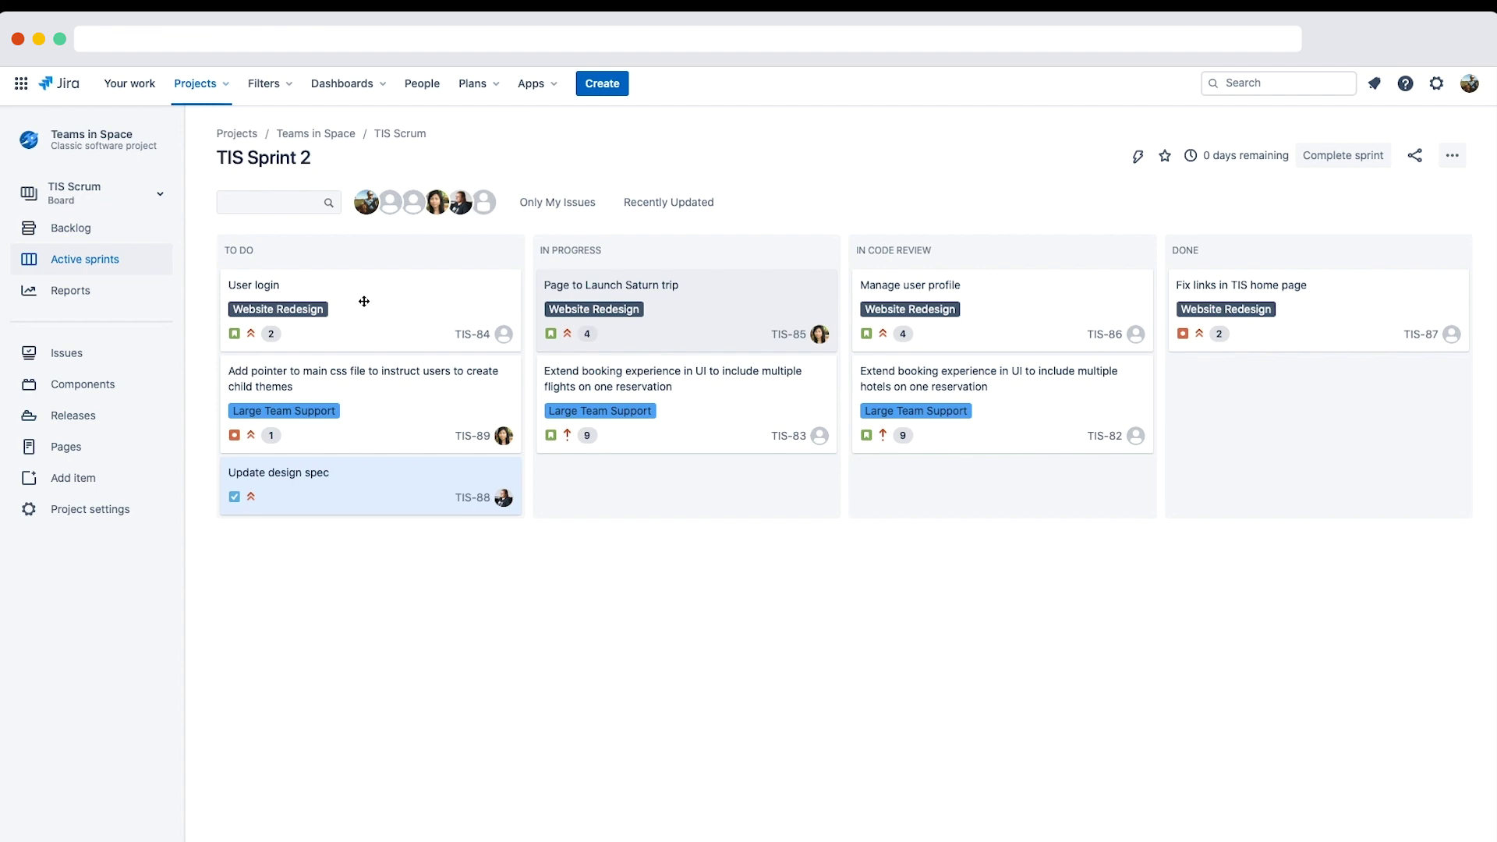
Step: Show the TIS DEV workflow diagram for TIS-84 'User login'
click(378, 301)
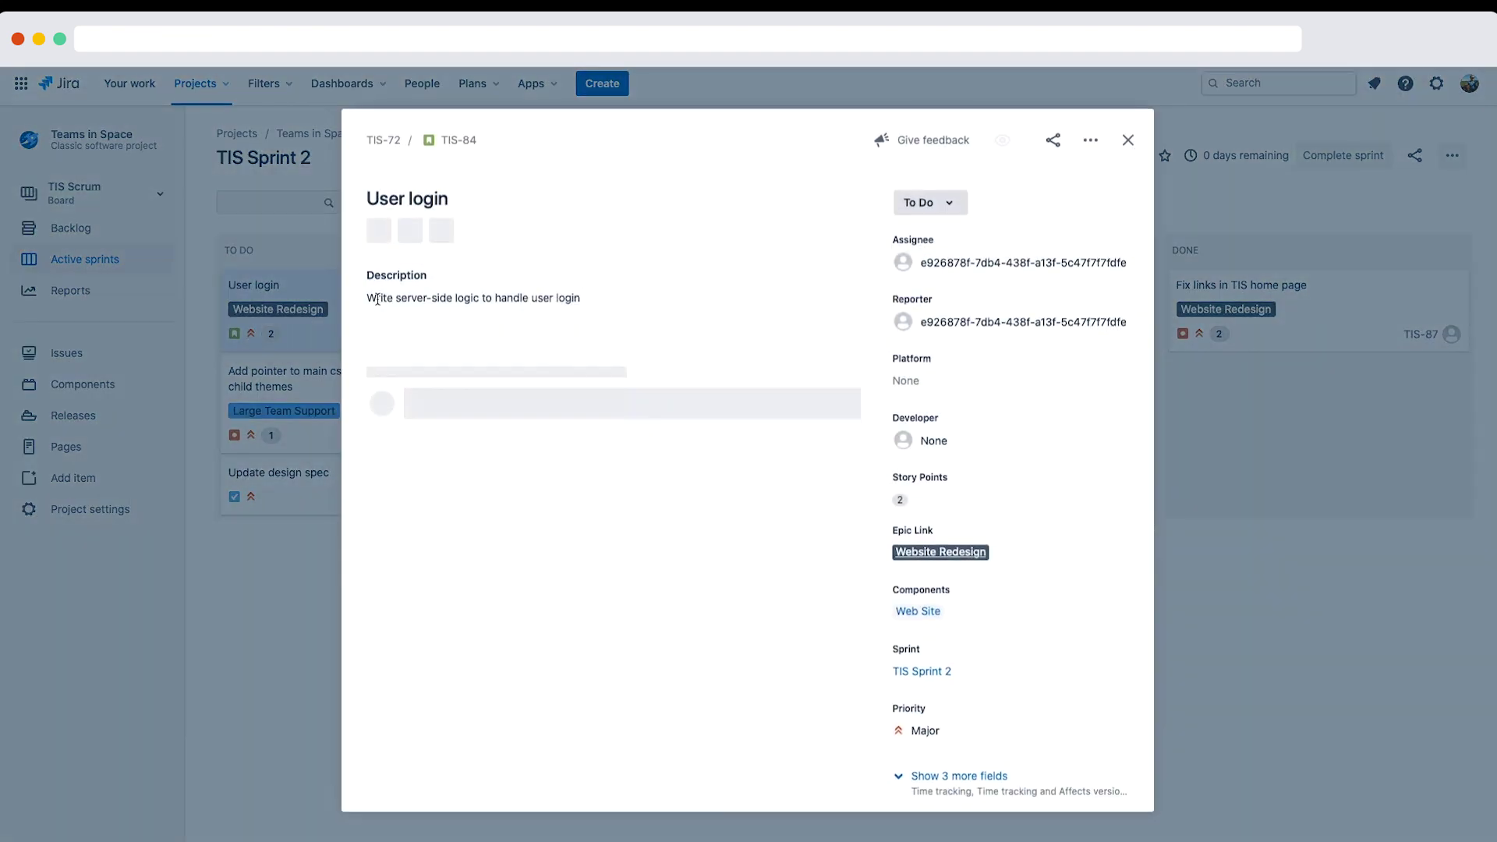
click(959, 204)
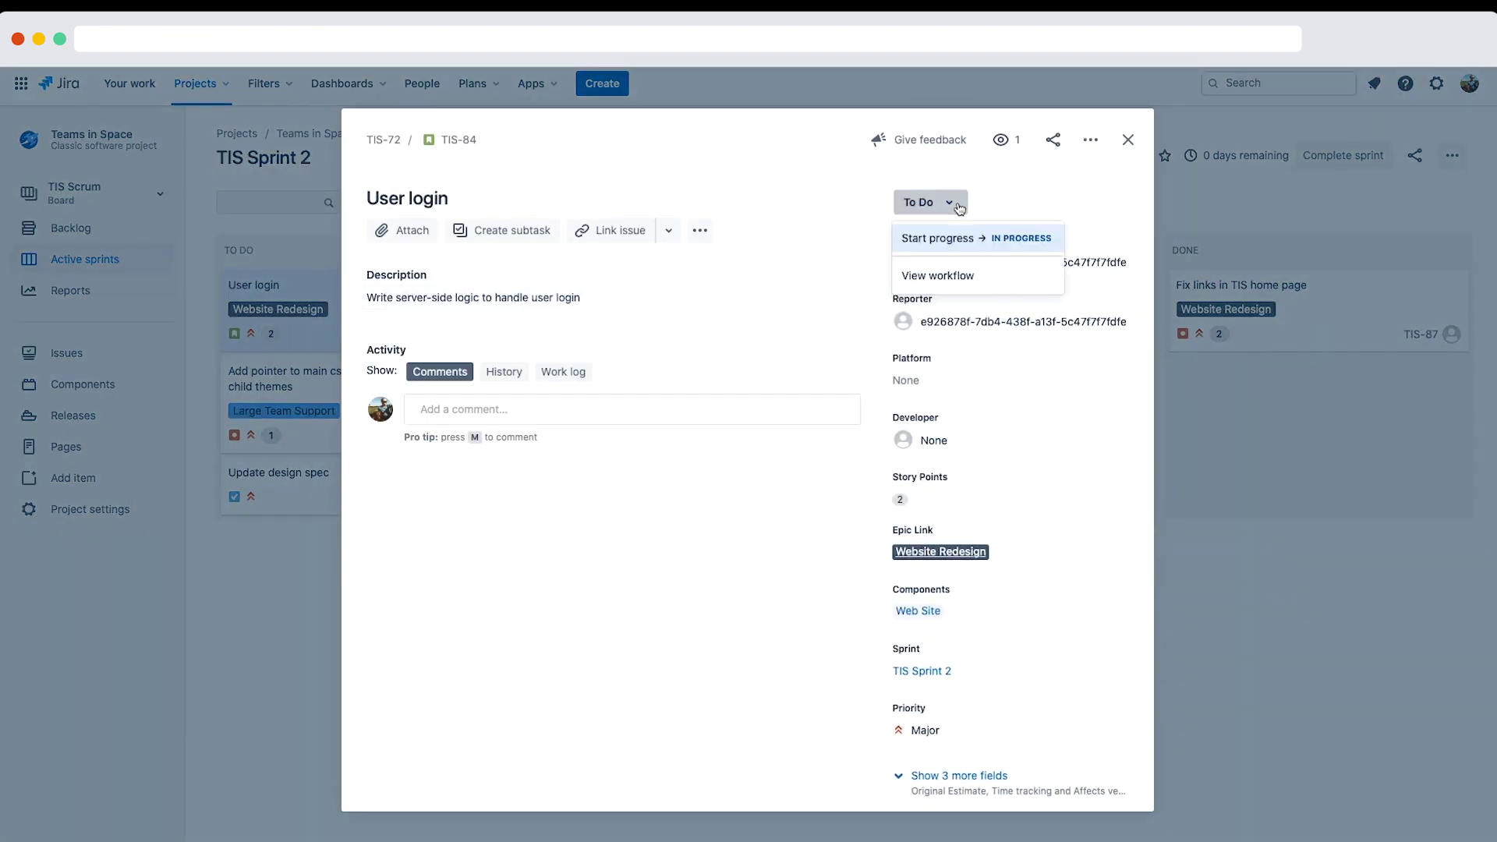
click(961, 271)
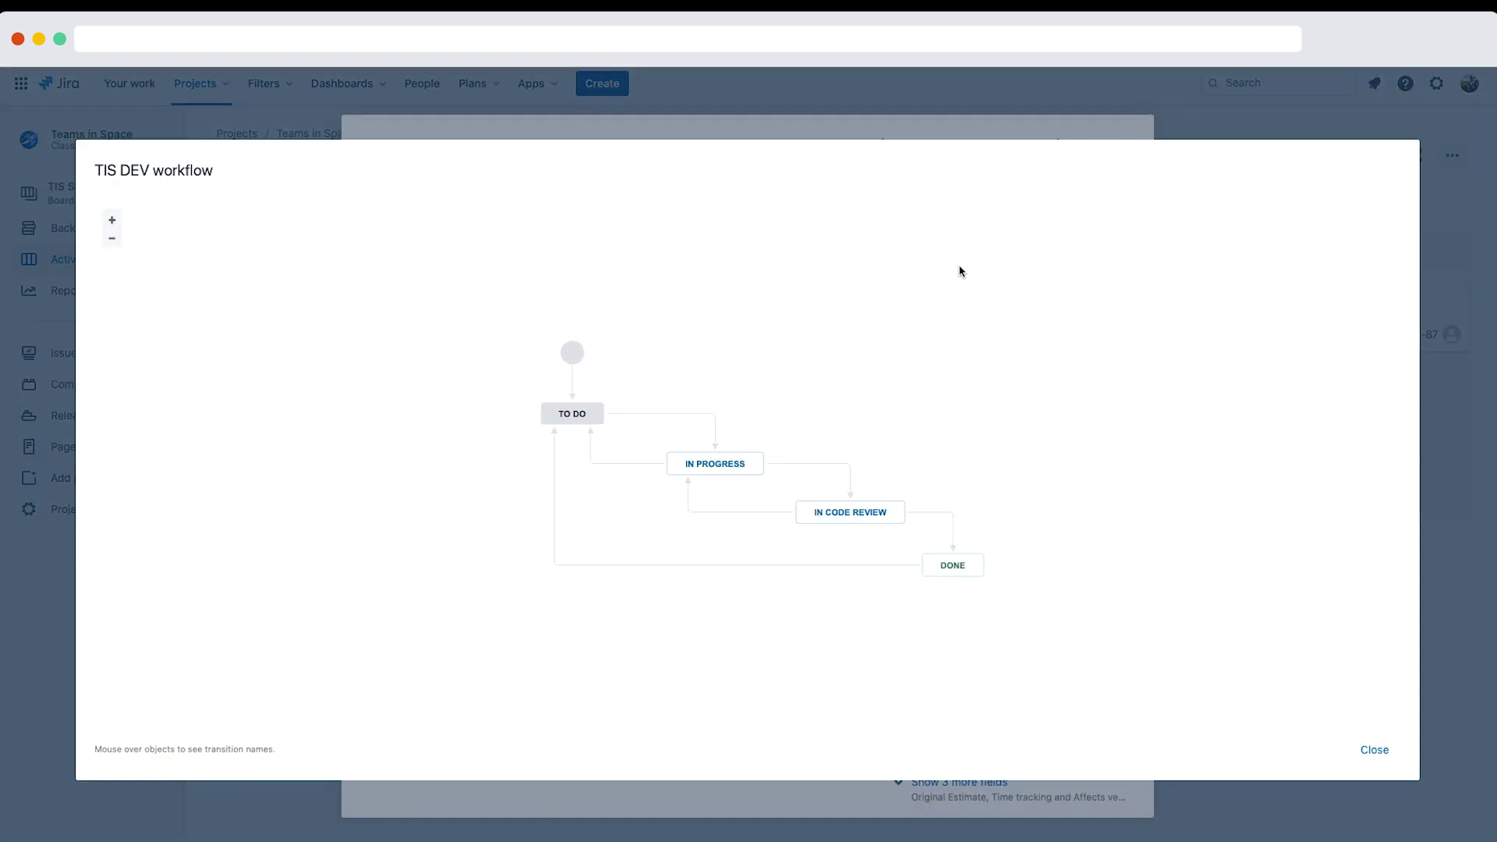